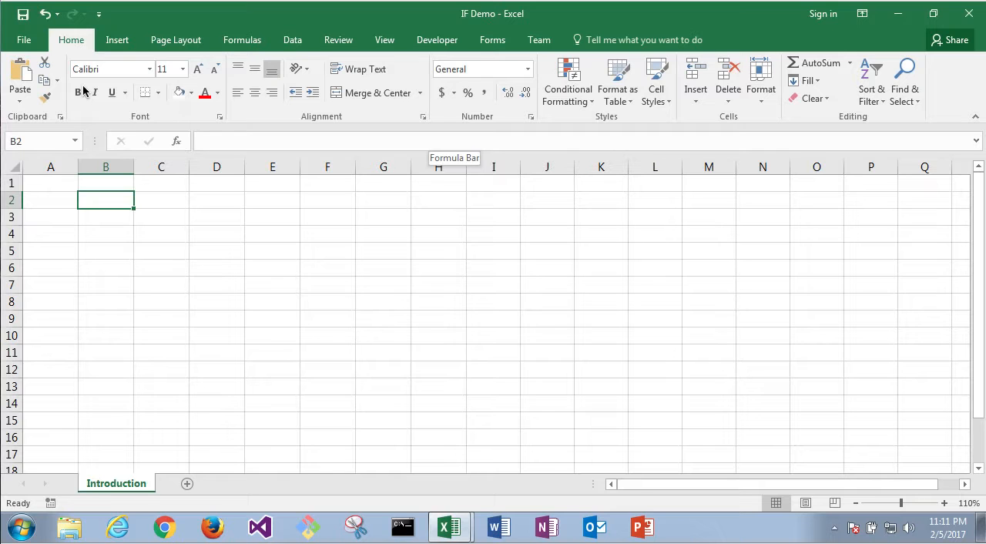
Step: Start an IF formula in cell B2 with the logical test 1<2
{"action": "left_click", "coordinate": [103, 218]}
{"action": "left_click", "coordinate": [95, 198]}
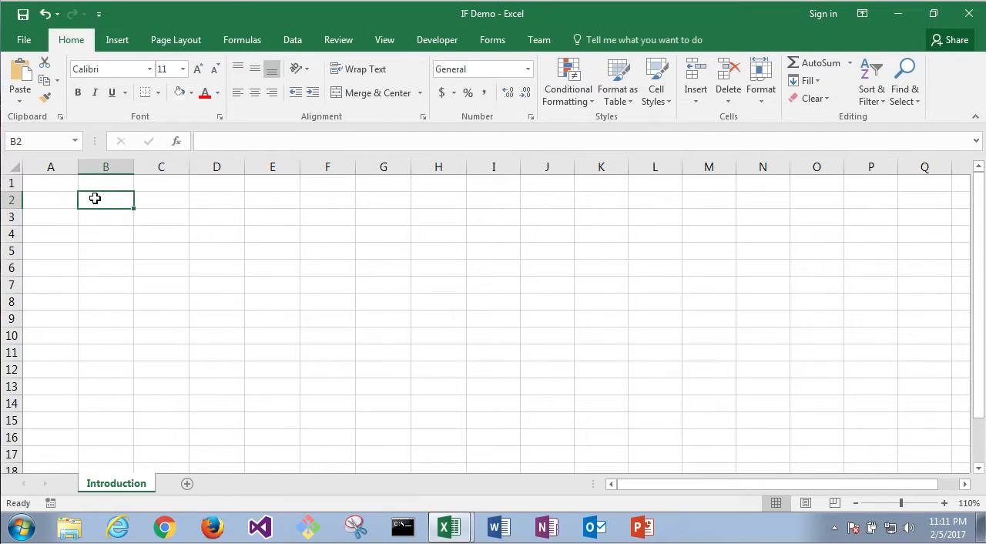
{"action": "type", "text": "=if"}
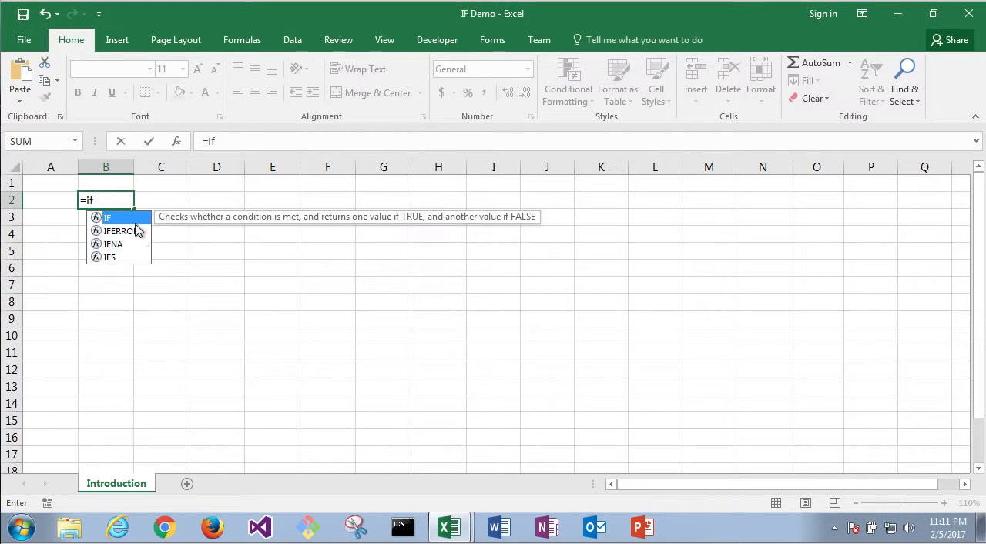
{"action": "key", "text": "Tab"}
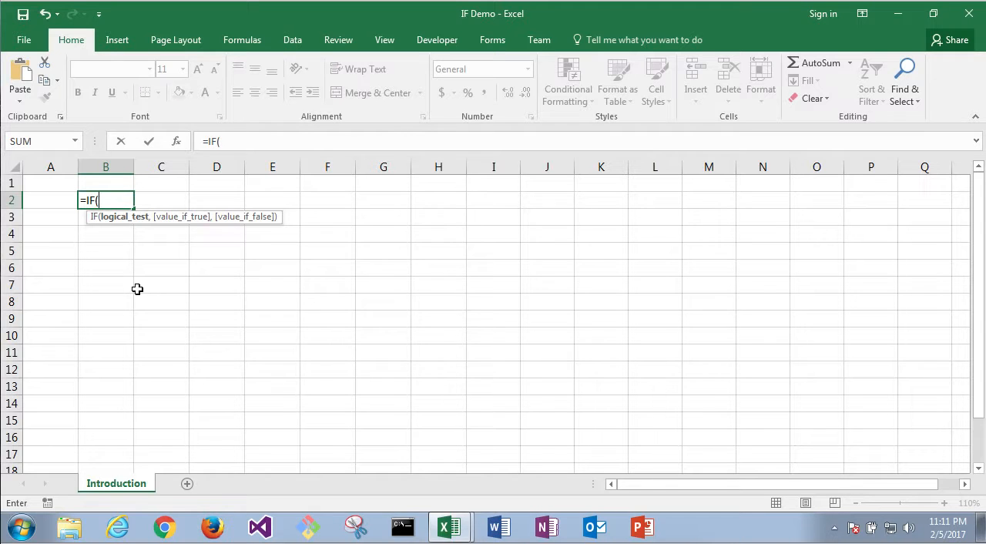
{"action": "type", "text": "1<2,"}
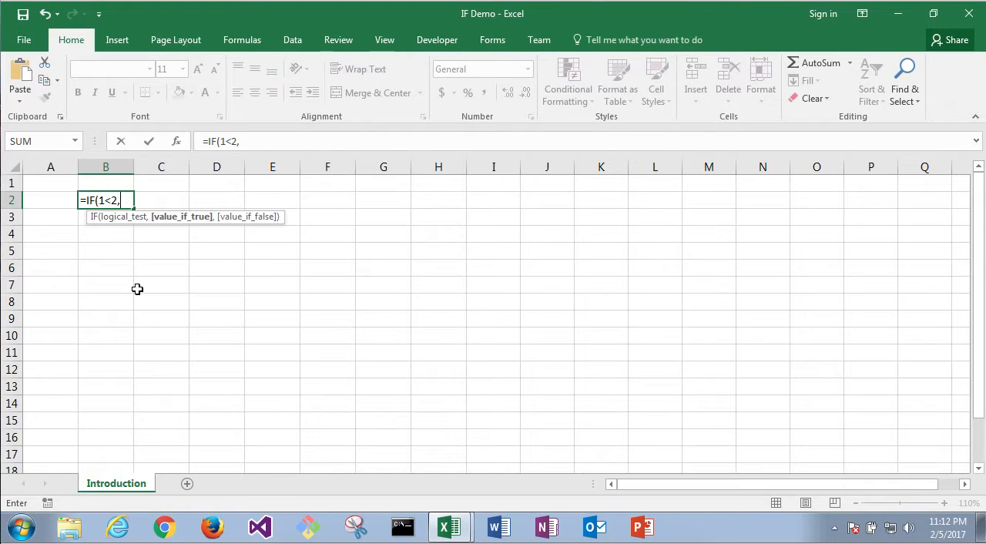
{"action": "type", "text": "T"}
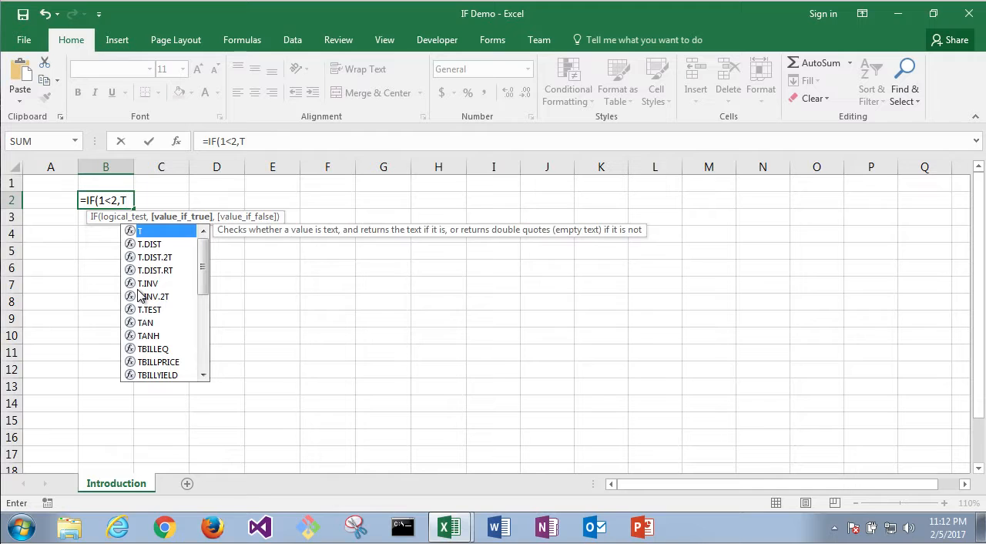
Step: Complete the IF formula in B2 with TRUE as value_if_true and FALSE as value_if_false, and enter it
{"action": "key", "text": "BackSpace"}
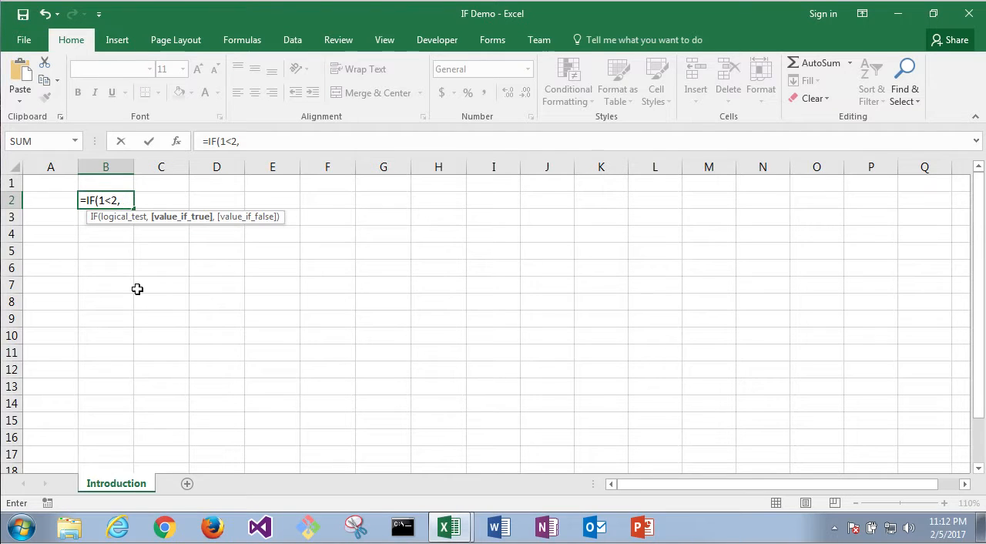
{"action": "type", "text": "tru"}
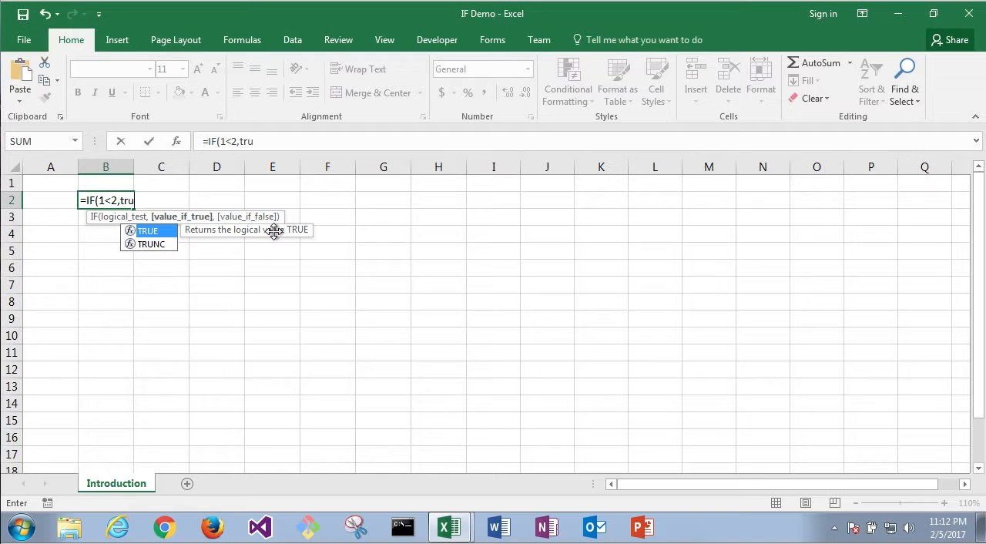
{"action": "double_click", "coordinate": [153, 232]}
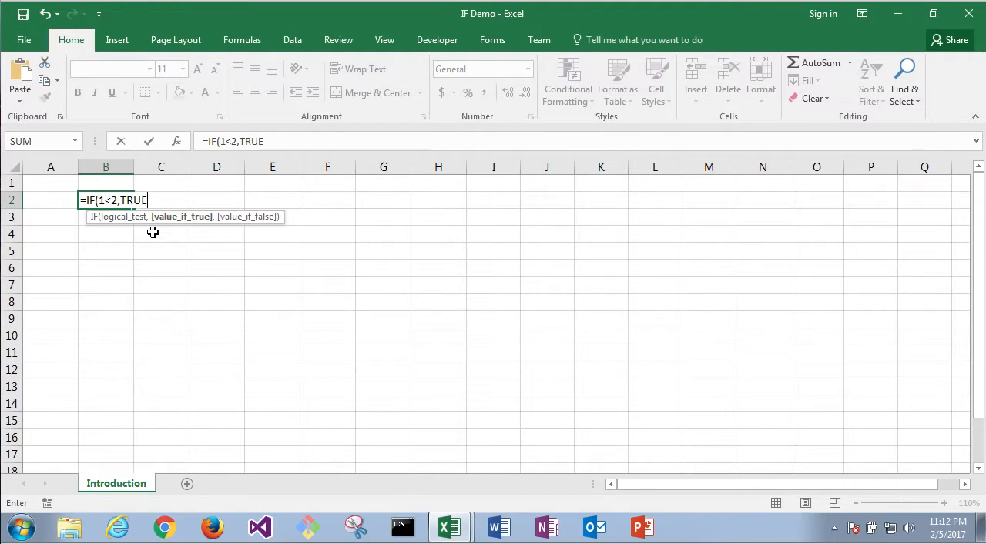
{"action": "type", "text": ","}
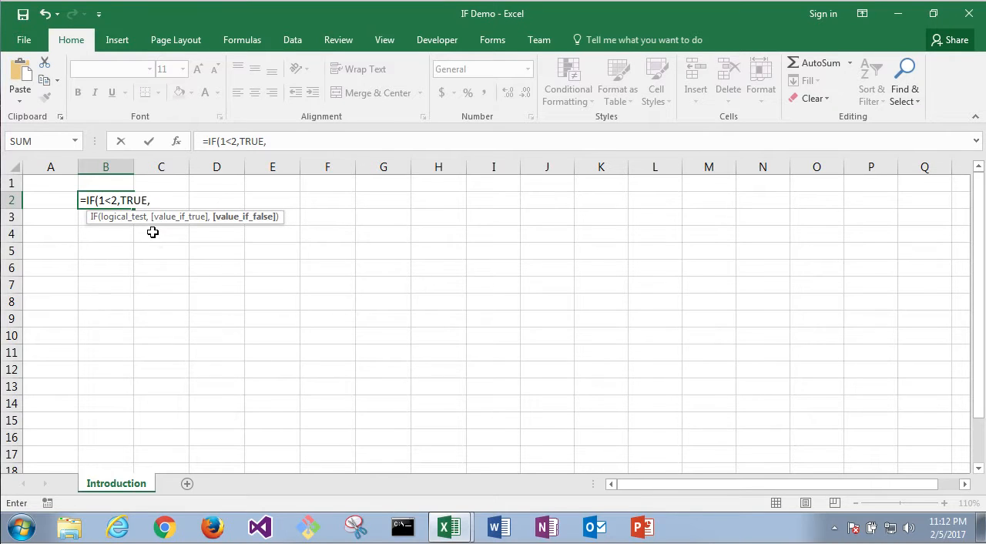
{"action": "type", "text": "fal"}
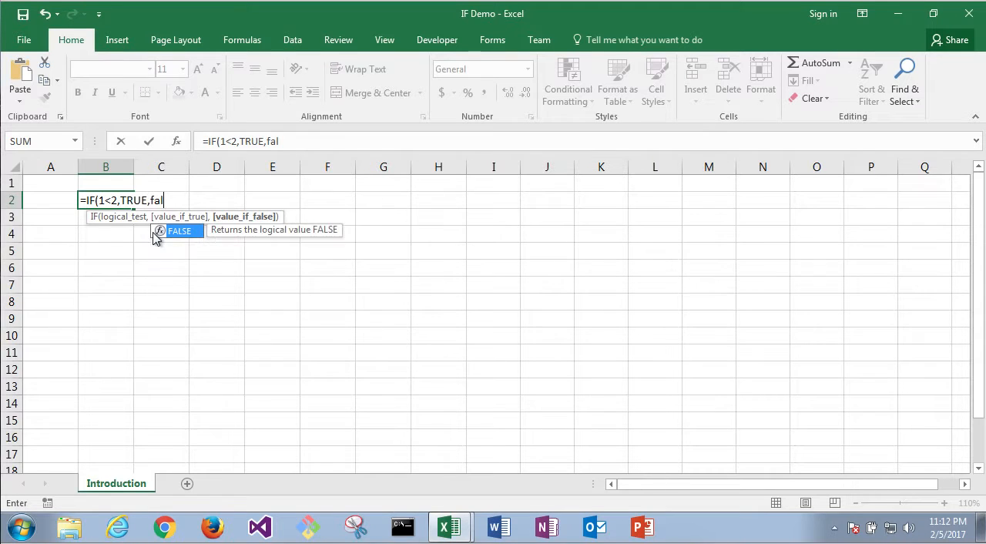
{"action": "double_click", "coordinate": [180, 230]}
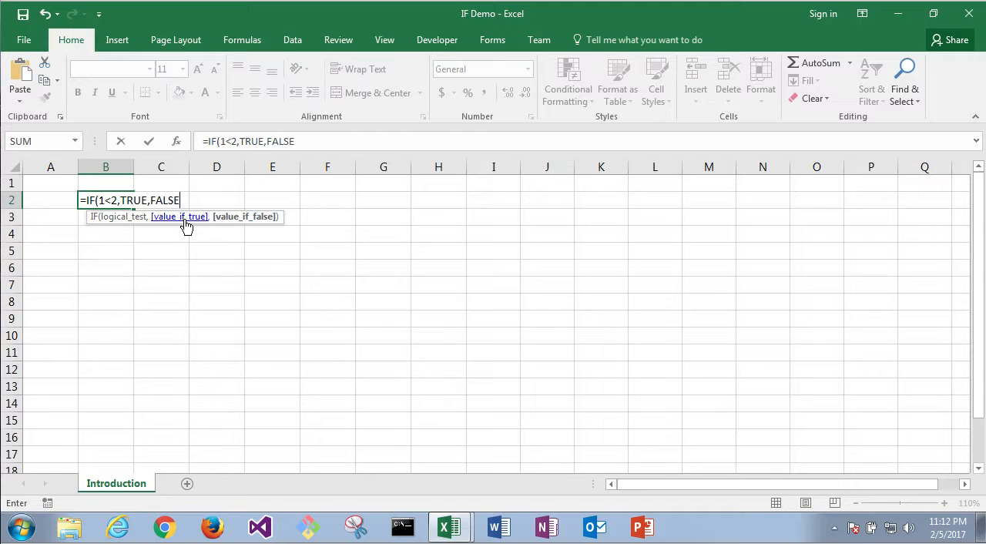
{"action": "type", "text": ")"}
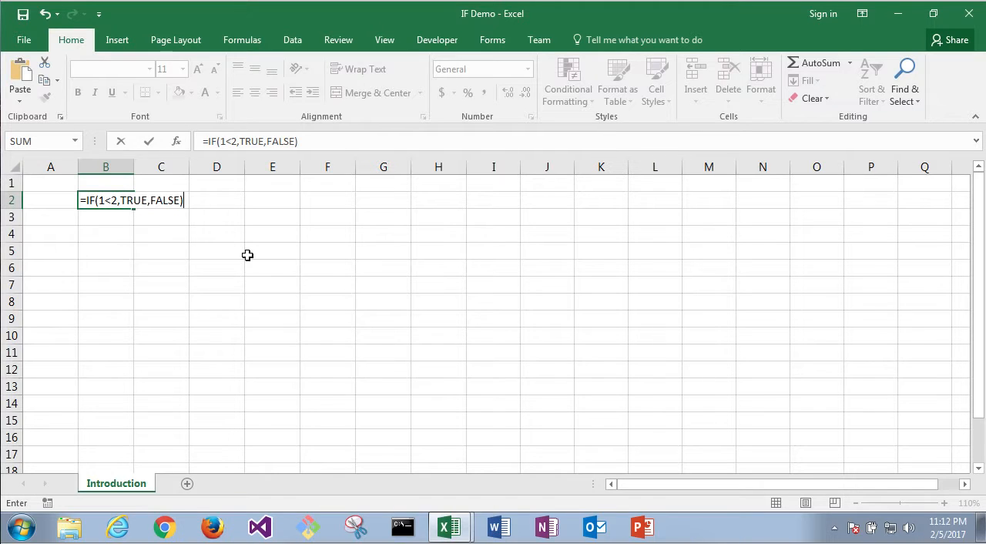
{"action": "key", "text": "Return"}
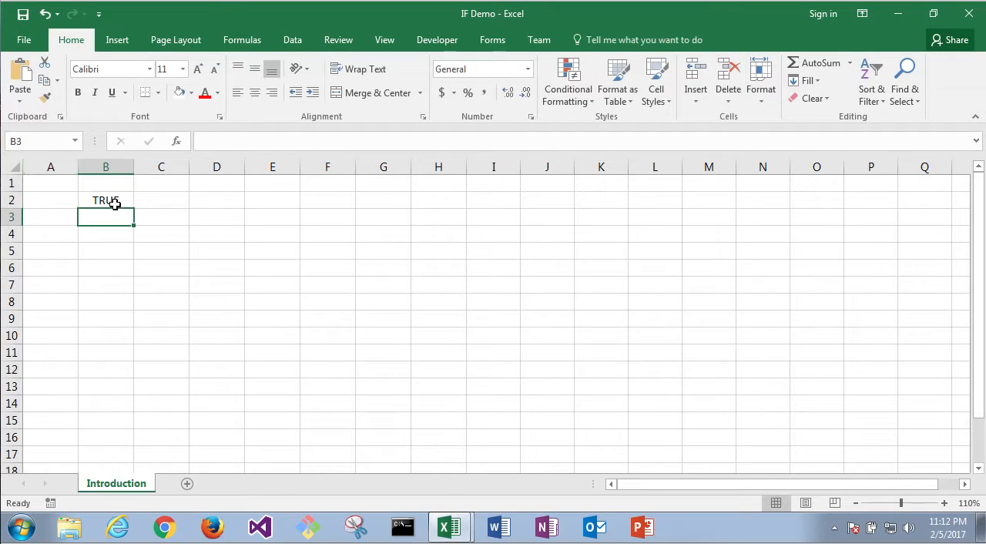
Step: Change the logical test of the IF formula in B2 to 2<2 and enter the formula
{"action": "left_click", "coordinate": [111, 203]}
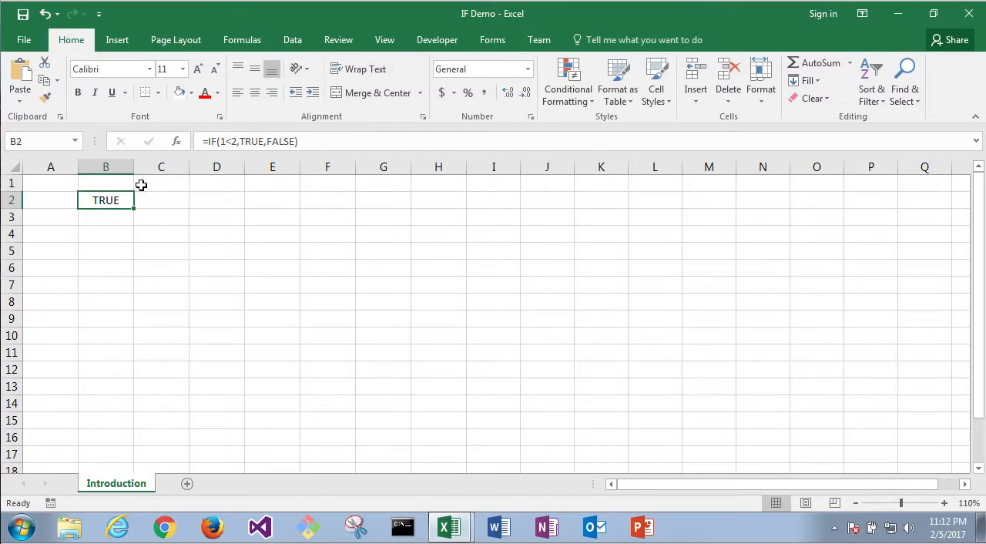
{"action": "double_click", "coordinate": [121, 200]}
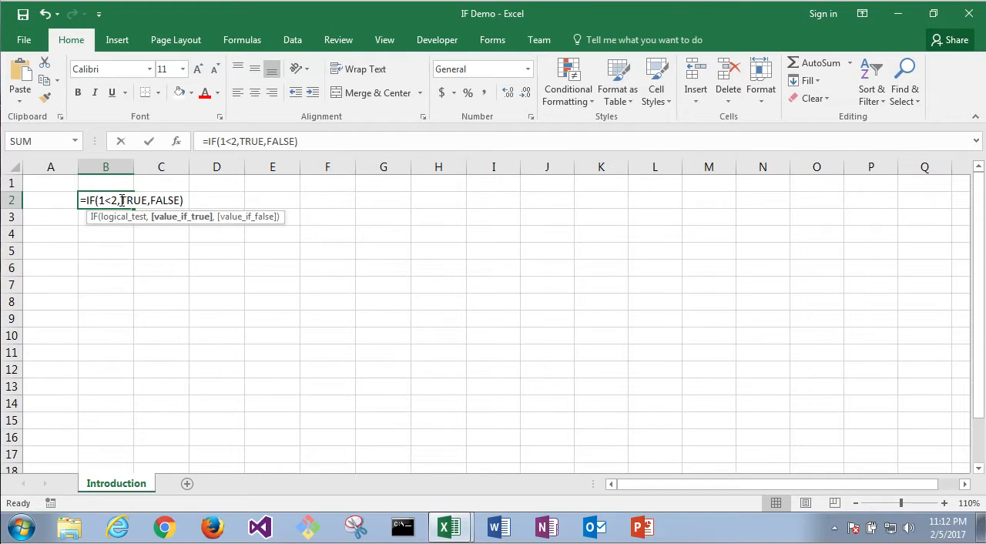
{"action": "left_click", "coordinate": [116, 202]}
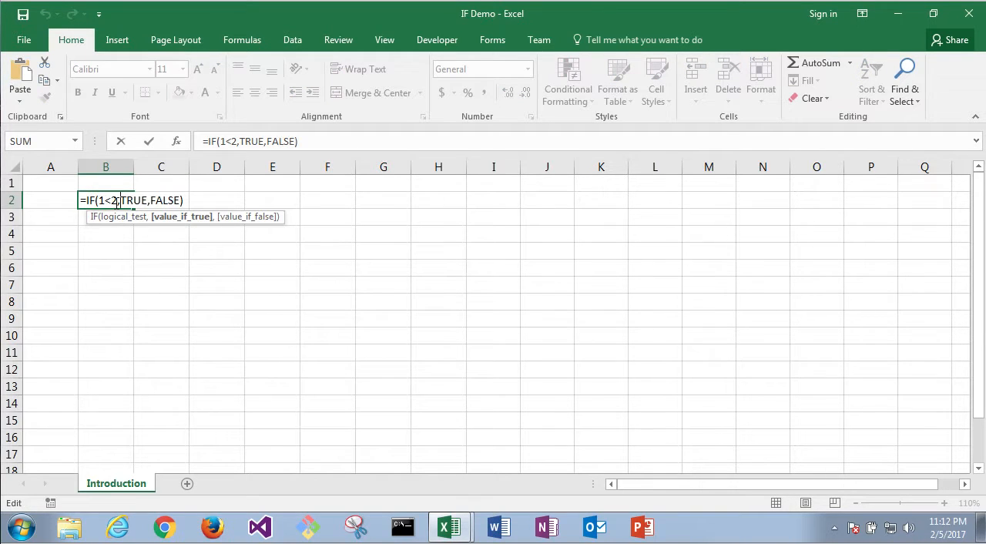
{"action": "left_click", "coordinate": [105, 201]}
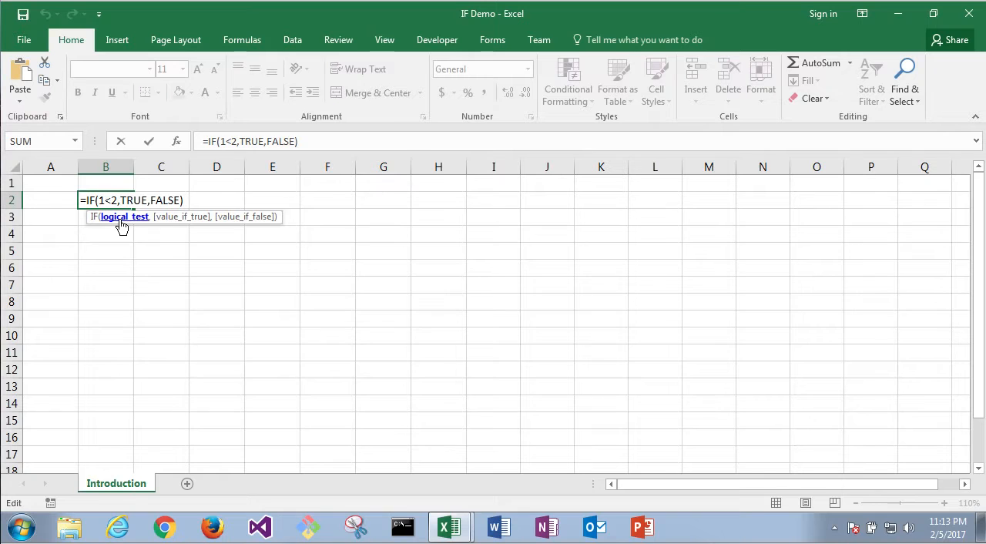
{"action": "key", "text": "BackSpace"}
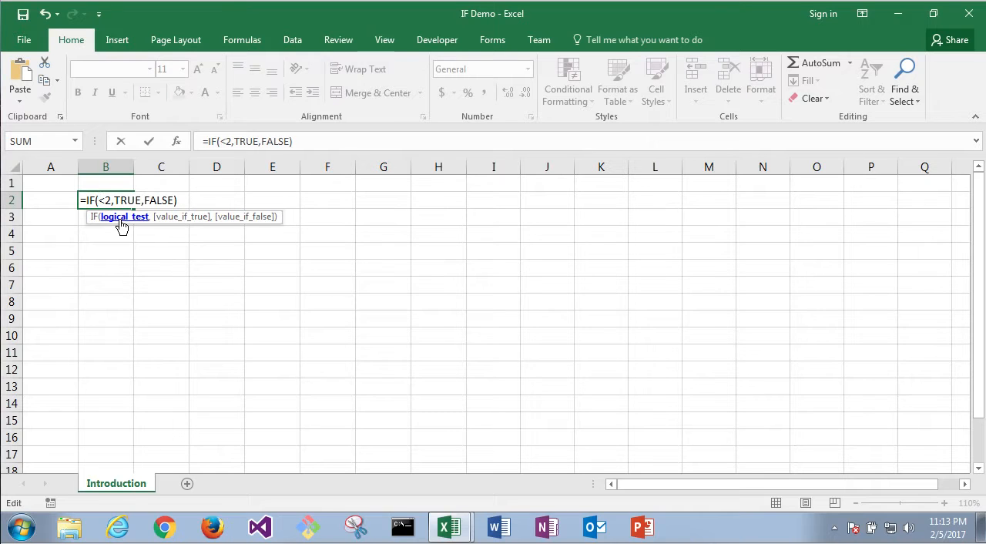
{"action": "type", "text": "2"}
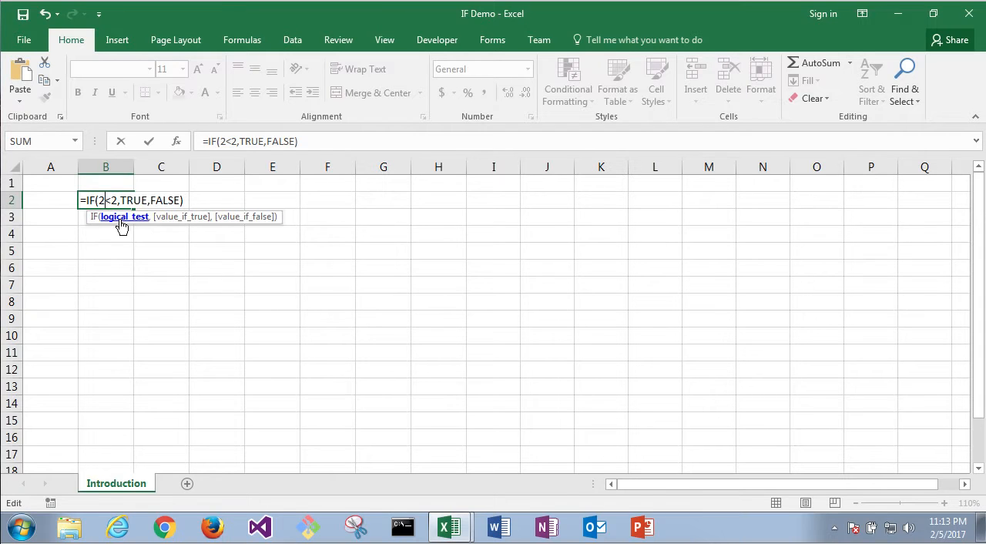
{"action": "key", "text": "Return"}
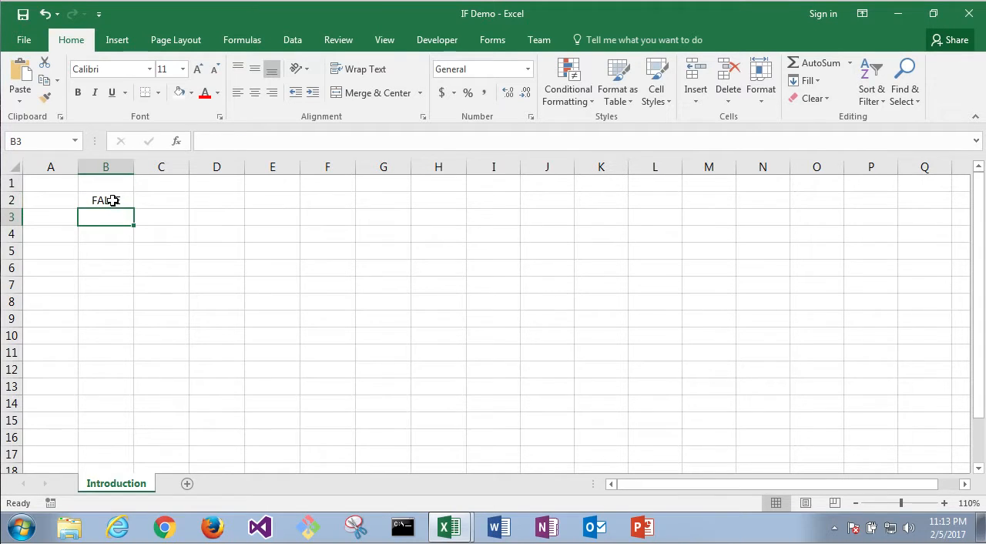
Step: Set the logical test of the IF formula in B2 to 1<2
{"action": "left_click", "coordinate": [114, 201]}
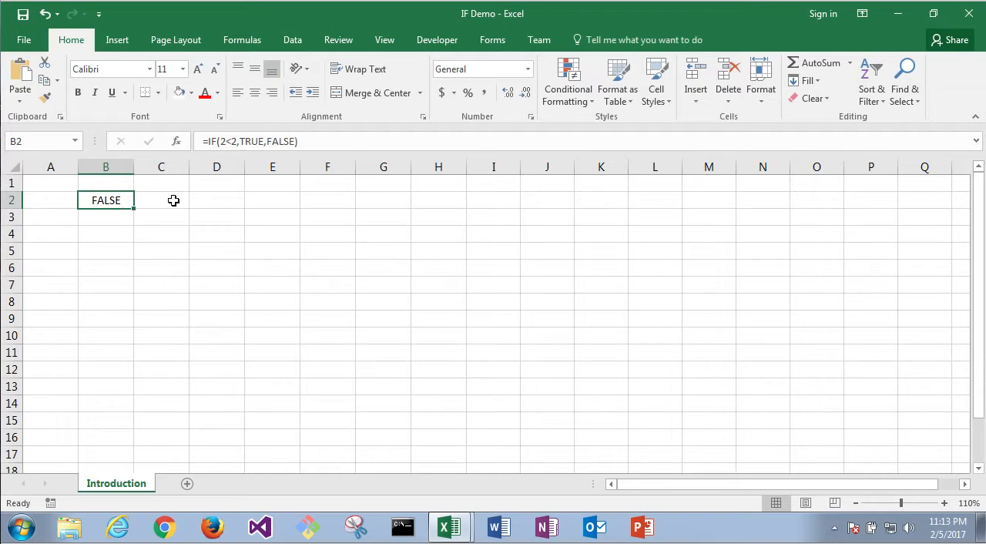
{"action": "double_click", "coordinate": [101, 202]}
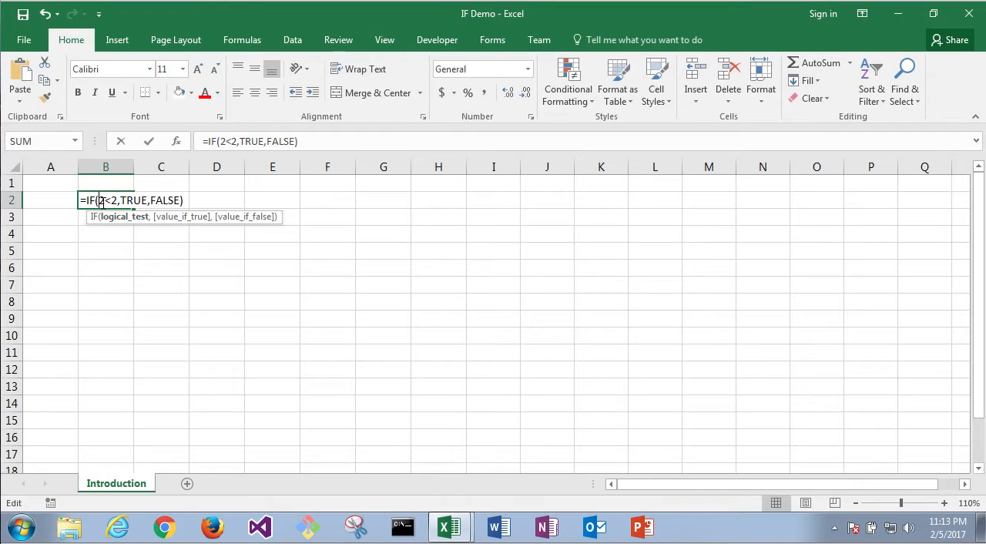
{"action": "left_click", "coordinate": [228, 145]}
{"action": "key", "text": "BackSpace"}
{"action": "type", "text": "1"}
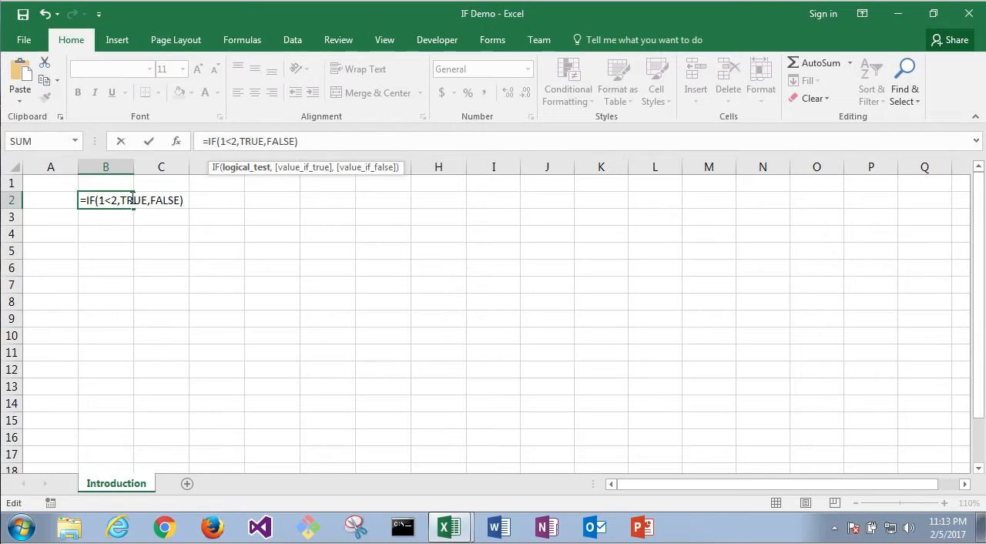
Step: Replace the value_if_true argument of the IF formula in B2 with the text "Yes"
{"action": "left_click", "coordinate": [132, 199]}
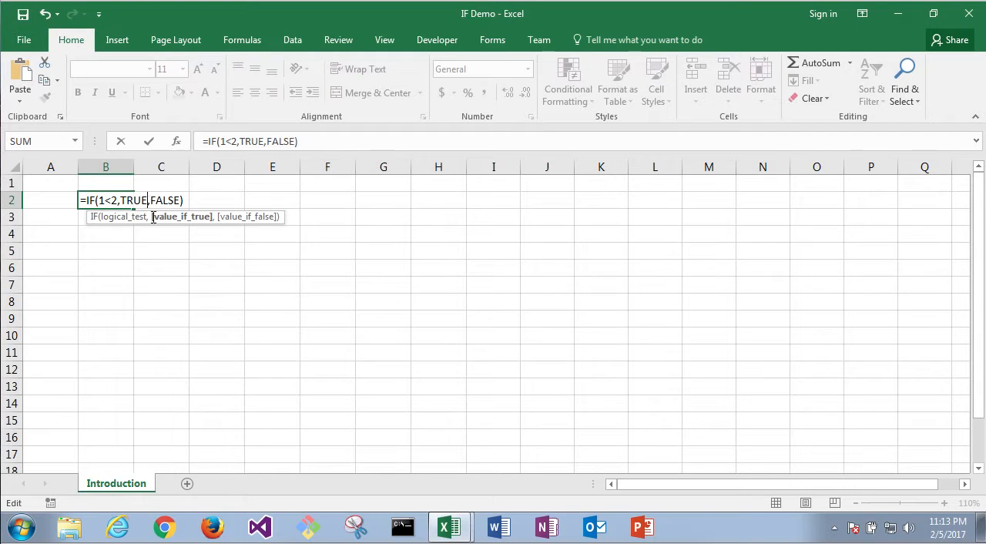
{"action": "left_click", "coordinate": [155, 223]}
{"action": "type", "text": "T"}
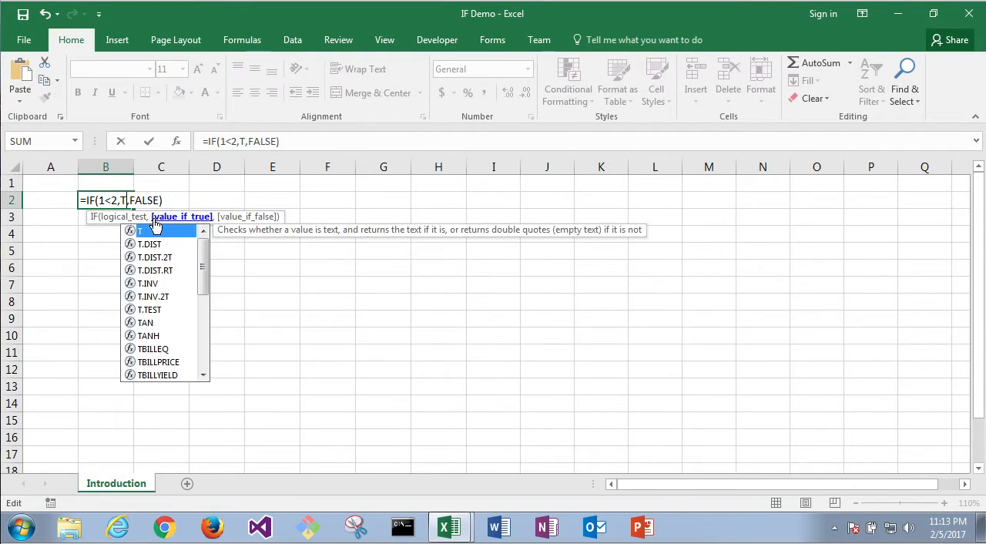
{"action": "key", "text": "BackSpace"}
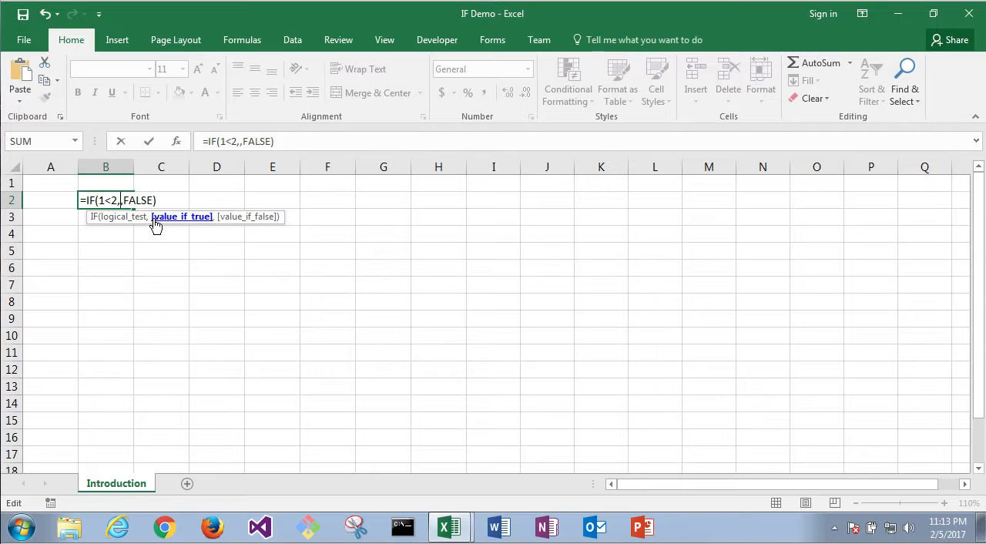
{"action": "type", "text": "\""}
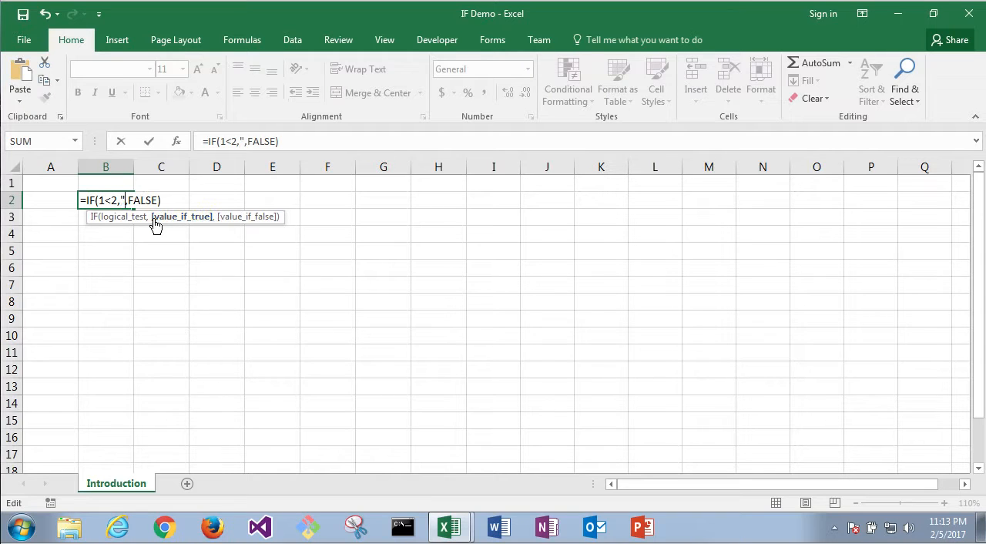
{"action": "type", "text": "Yes\""}
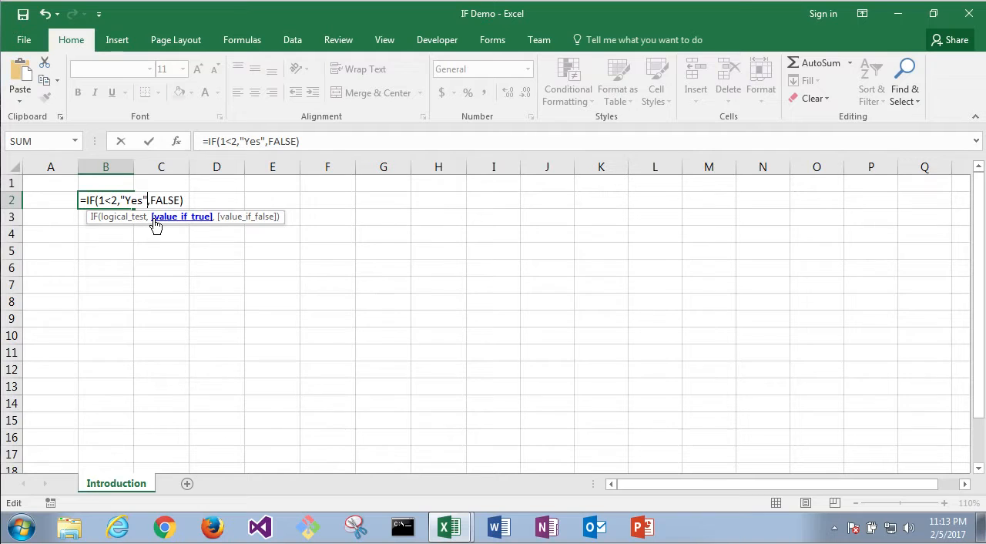
{"action": "key", "text": "Right"}
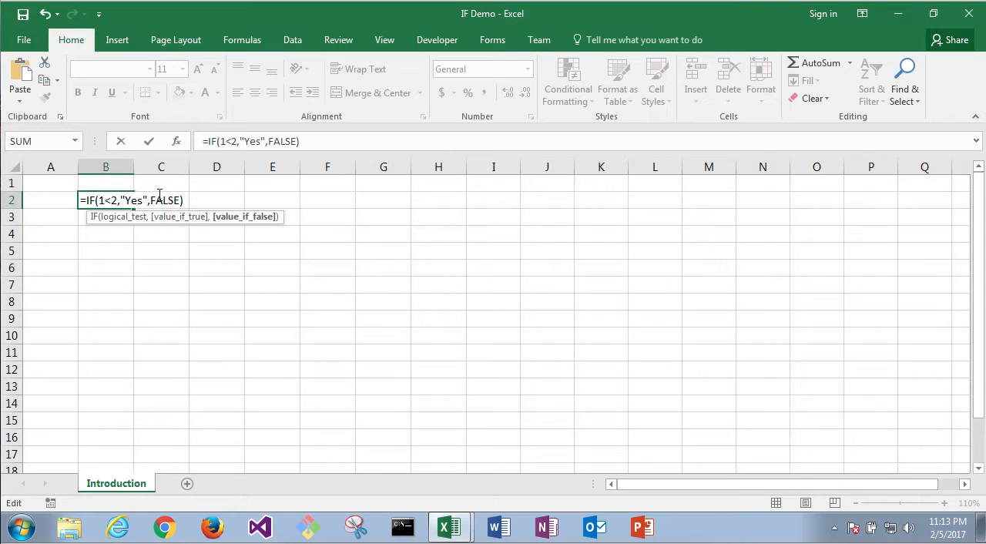
Step: Replace the value_if_false argument of the IF formula in B2 with the text "No" and enter the formula
{"action": "double_click", "coordinate": [159, 201]}
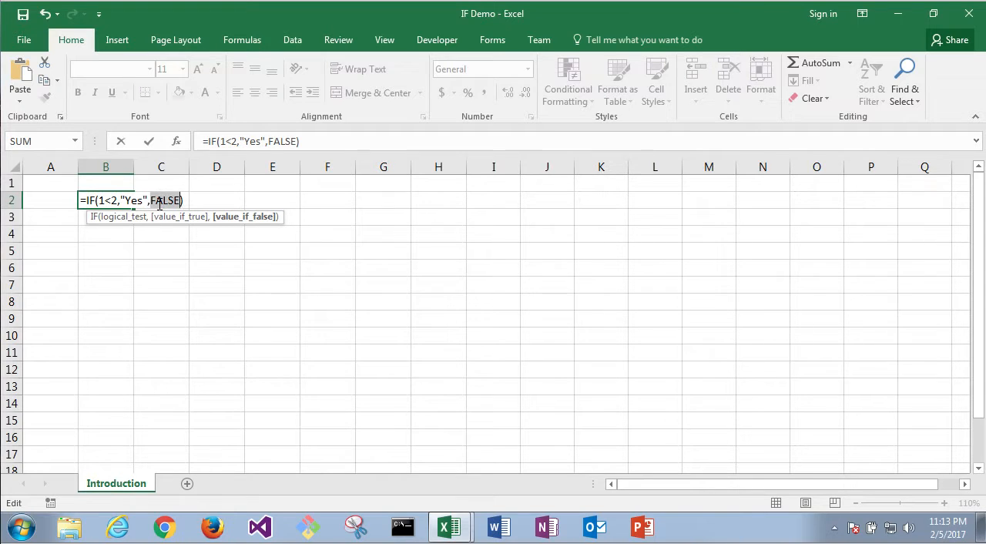
{"action": "type", "text": "\"No\""}
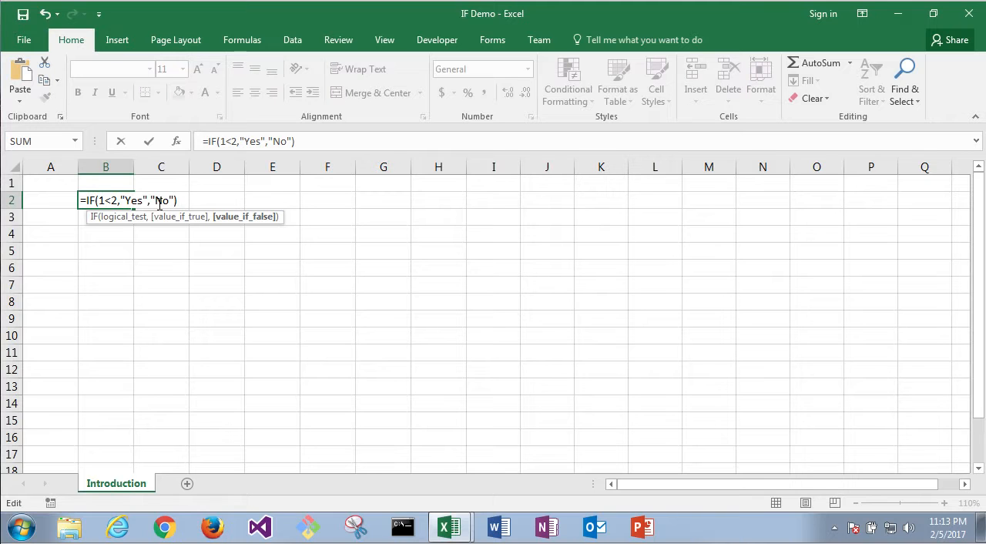
{"action": "key", "text": "Return"}
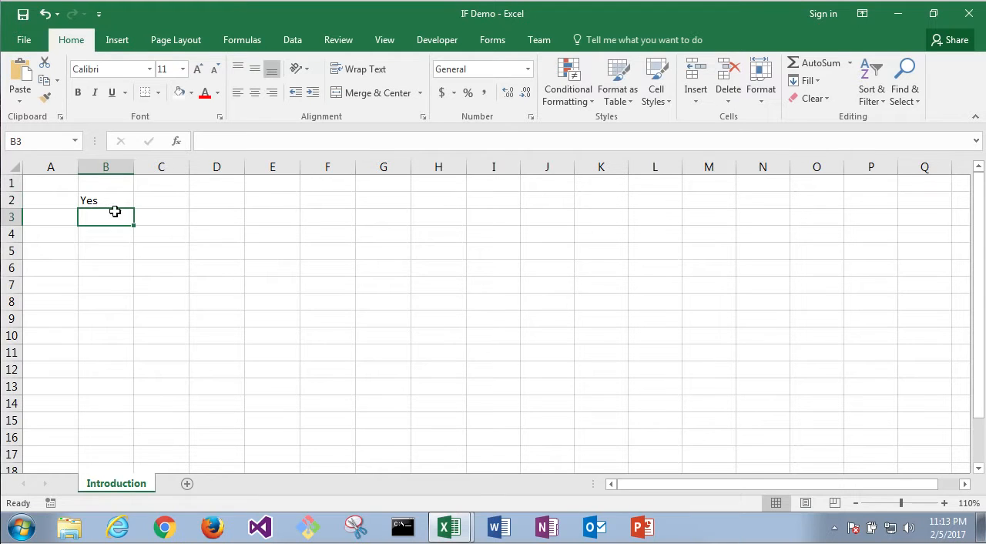
Step: Change the first number in the logical test of B2's Yes/No formula to 2, giving 2<2
{"action": "left_click", "coordinate": [94, 199]}
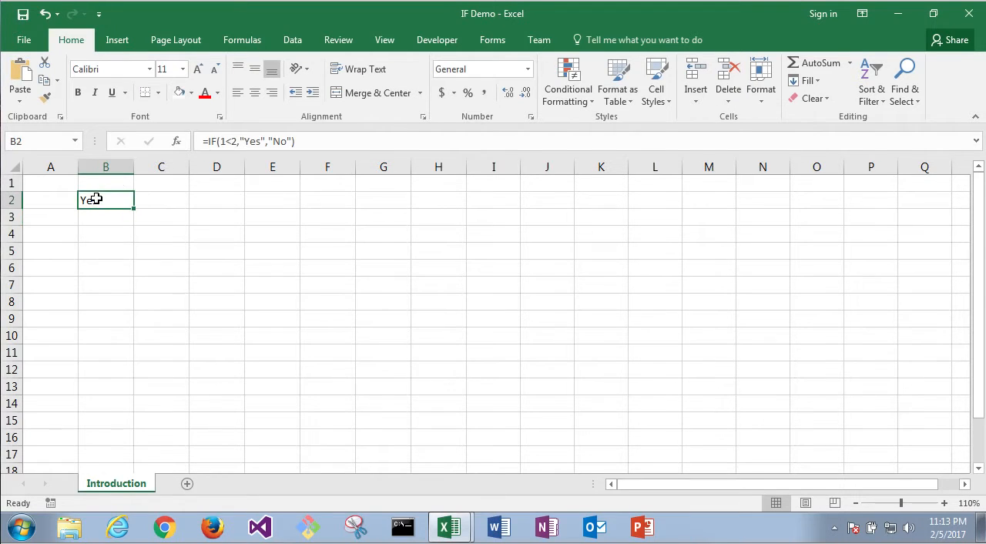
{"action": "left_click", "coordinate": [234, 141]}
{"action": "key", "text": "BackSpace"}
{"action": "type", "text": "2"}
{"action": "key", "text": "Return"}
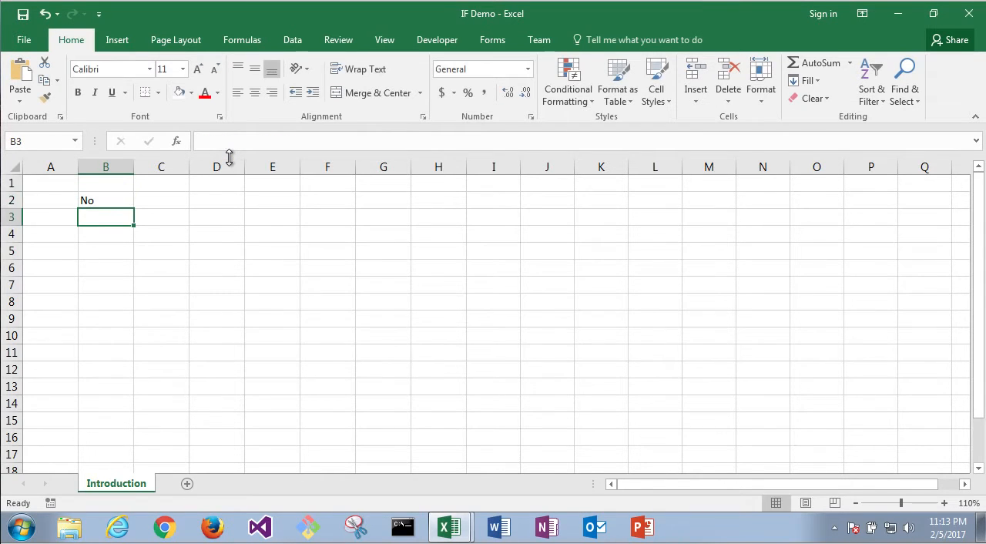
Step: Replace the value_if_true argument of the IF formula in B2 with the number 1
{"action": "left_click", "coordinate": [88, 201]}
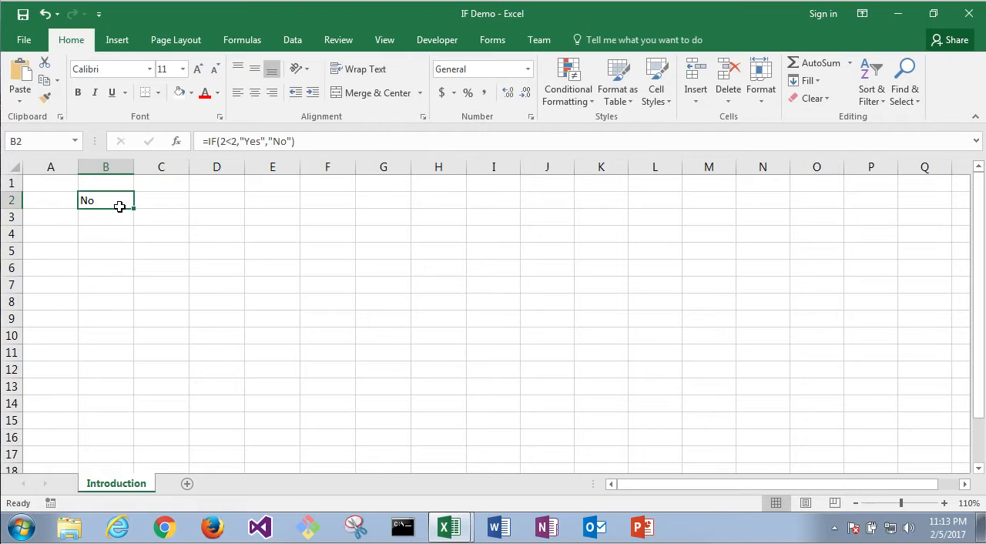
{"action": "double_click", "coordinate": [115, 200]}
{"action": "left_click", "coordinate": [155, 200]}
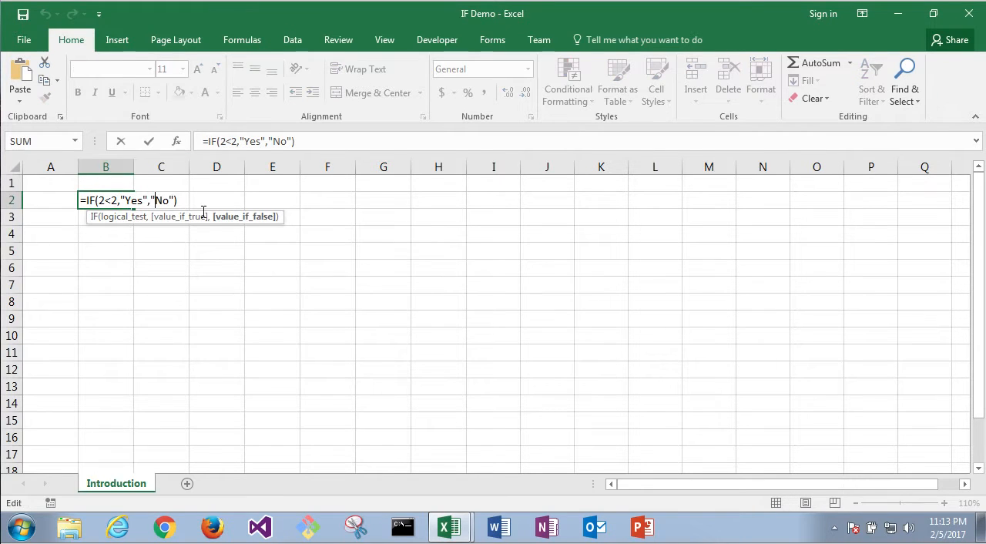
{"action": "left_click", "coordinate": [146, 200]}
{"action": "key", "text": "BackSpace"}
{"action": "key", "text": "BackSpace"}
{"action": "key", "text": "BackSpace"}
{"action": "key", "text": "BackSpace"}
{"action": "key", "text": "BackSpace"}
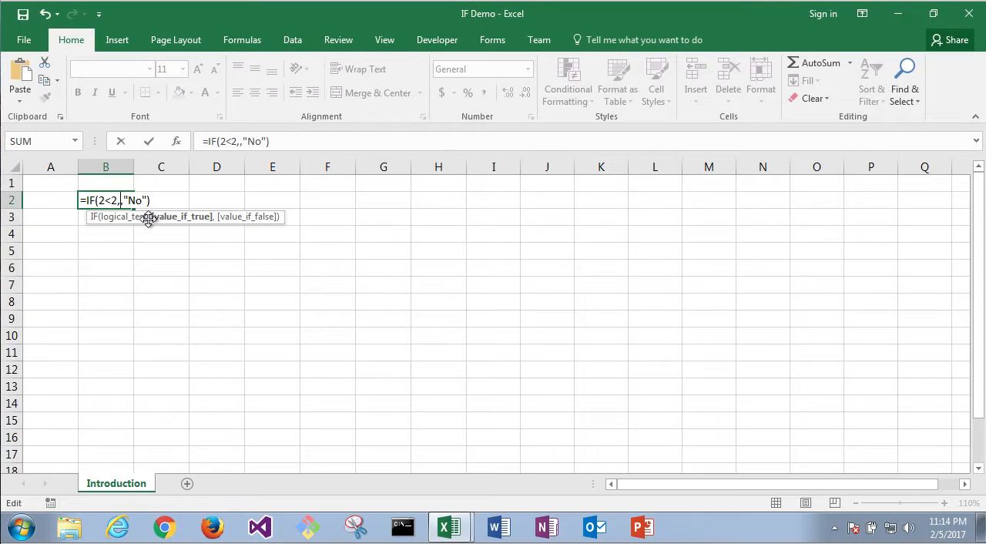
{"action": "type", "text": "1"}
Step: Replace the value_if_false argument of the IF formula in B2 with 0 and enter the formula
{"action": "left_click", "coordinate": [157, 201]}
{"action": "key", "text": "BackSpace"}
{"action": "key", "text": "BackSpace"}
{"action": "key", "text": "BackSpace"}
{"action": "key", "text": "BackSpace"}
{"action": "type", "text": "0"}
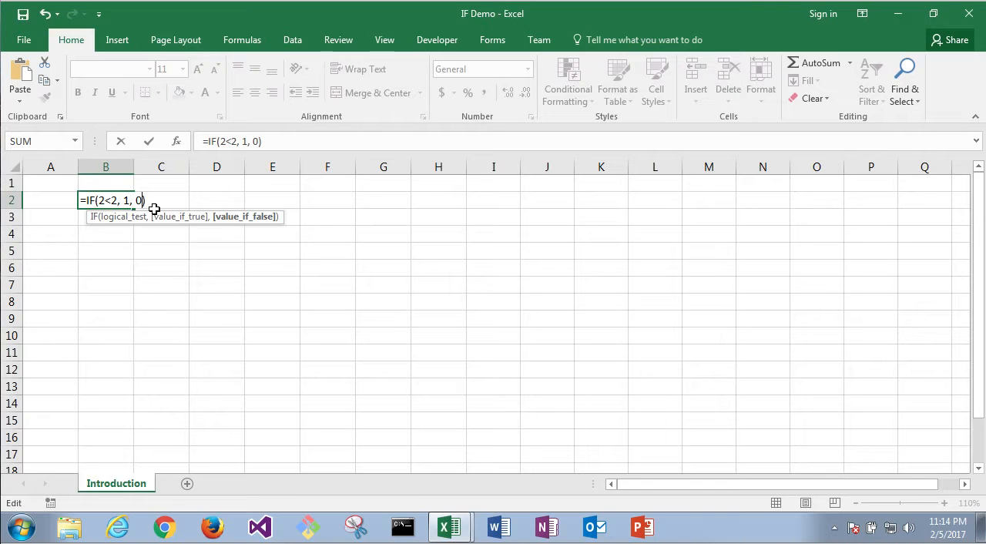
{"action": "key", "text": "Return"}
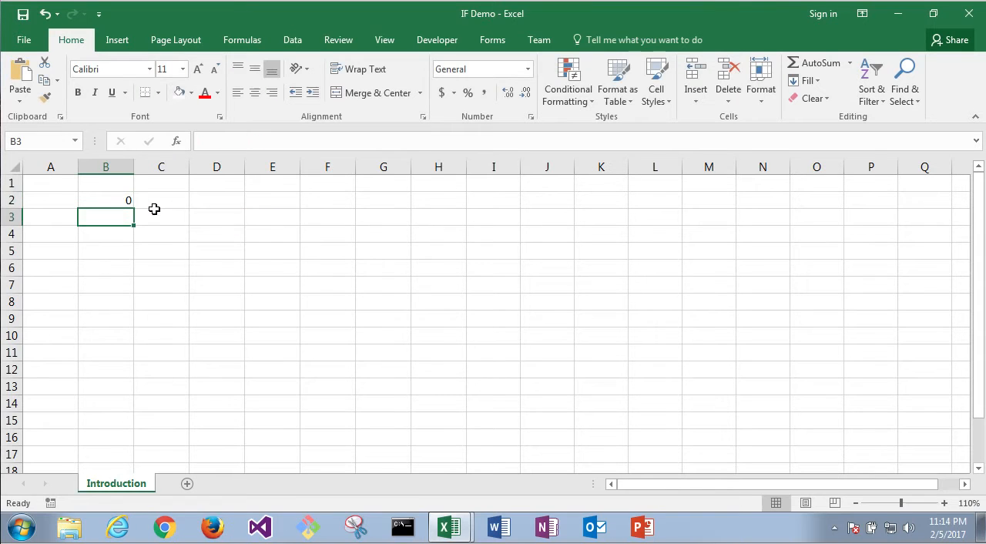
Step: Change the first number in the logical test of B2's 1/0 formula to 1, giving 1<2
{"action": "left_click", "coordinate": [126, 200]}
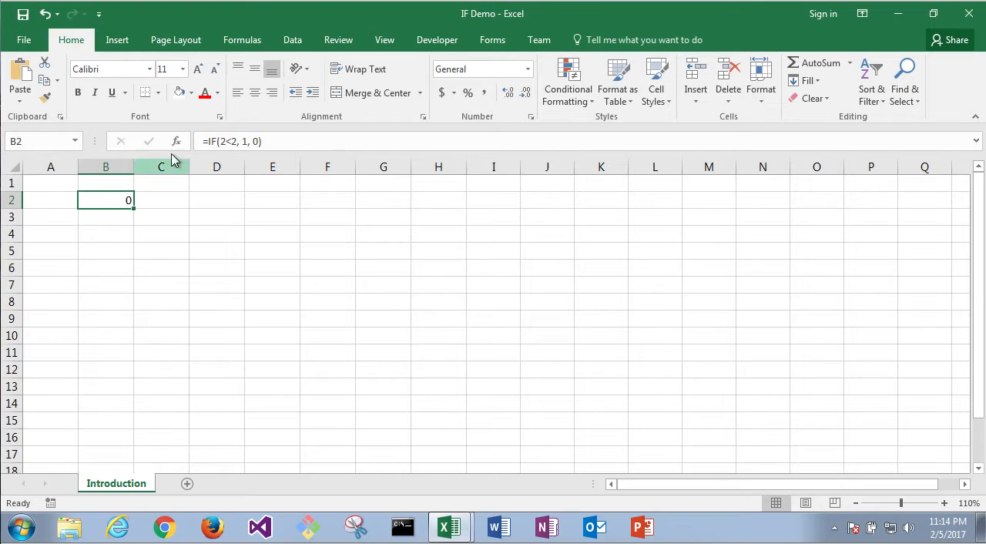
{"action": "left_click", "coordinate": [227, 142]}
{"action": "key", "text": "BackSpace"}
{"action": "type", "text": "1"}
{"action": "key", "text": "Return"}
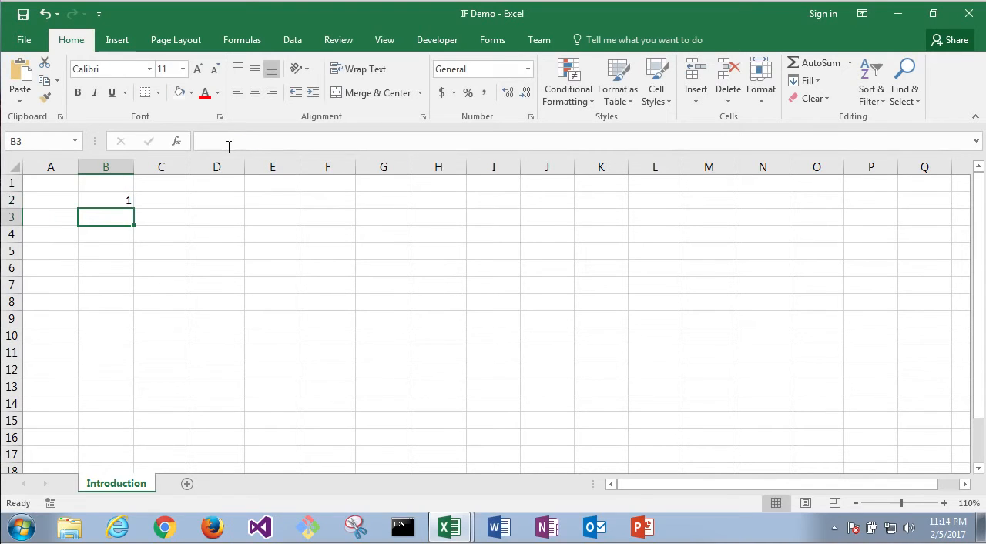
Step: Move the IF formula from cell B2 to cell C2
{"action": "left_click", "coordinate": [116, 200]}
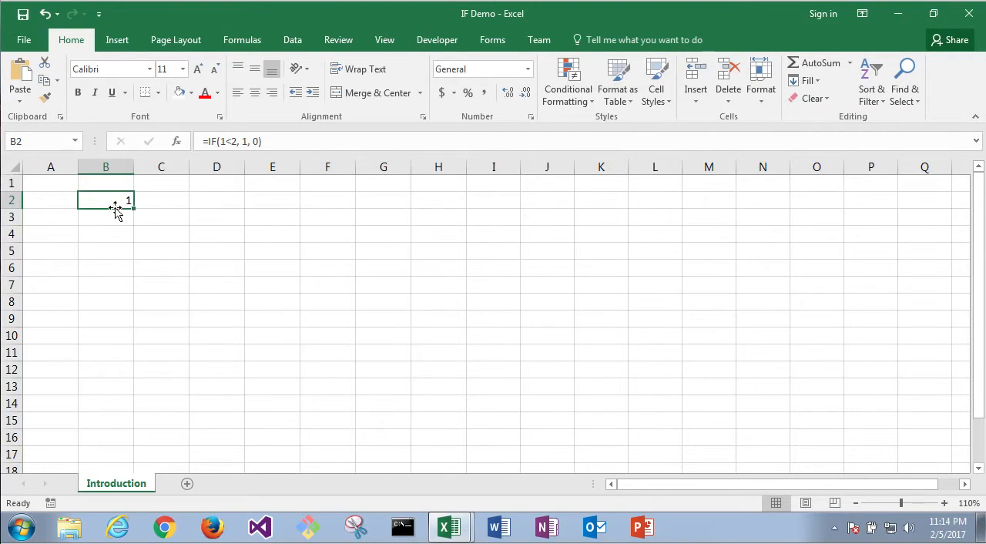
{"action": "left_click_drag", "start_coordinate": [110, 214], "coordinate": [158, 207]}
{"action": "left_click", "coordinate": [58, 203]}
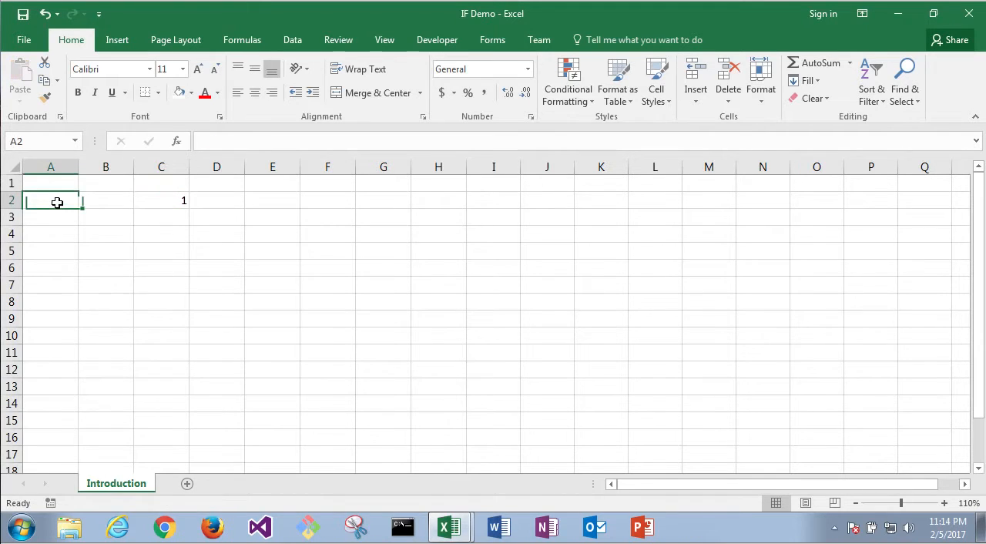
Step: Replace the logical test of the IF formula in C2 with the text comparison "hi"="hi"
{"action": "left_click", "coordinate": [158, 199]}
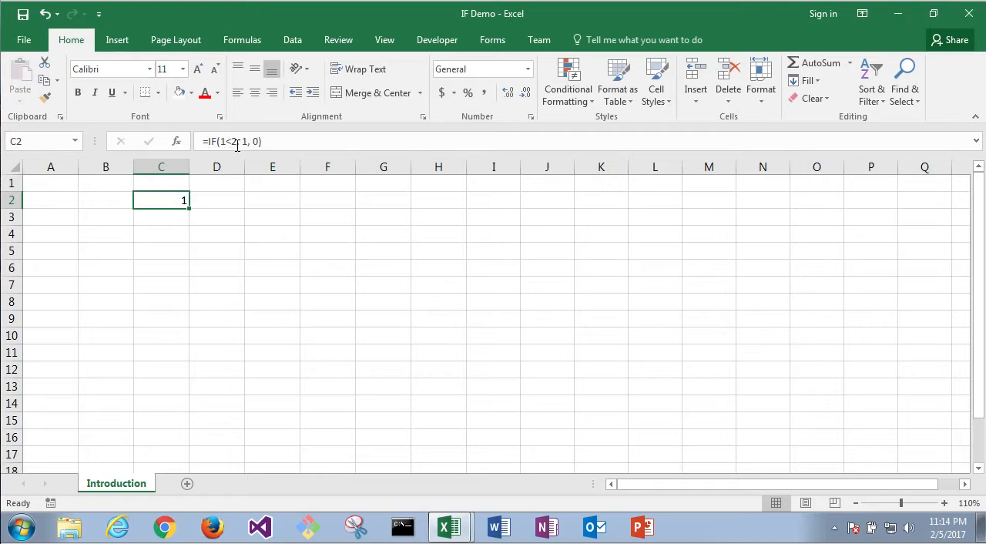
{"action": "left_click", "coordinate": [238, 141]}
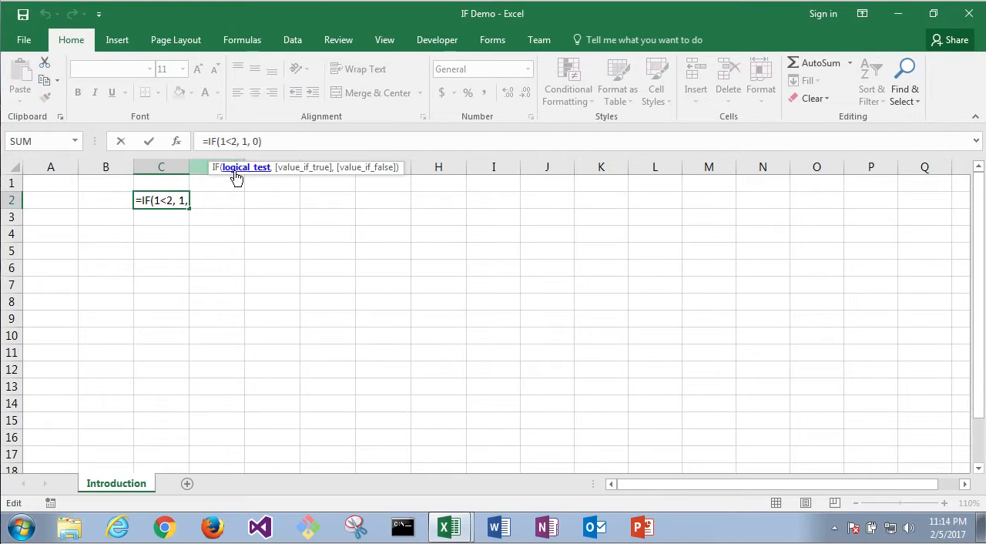
{"action": "left_click", "coordinate": [236, 175]}
{"action": "key", "text": "Delete"}
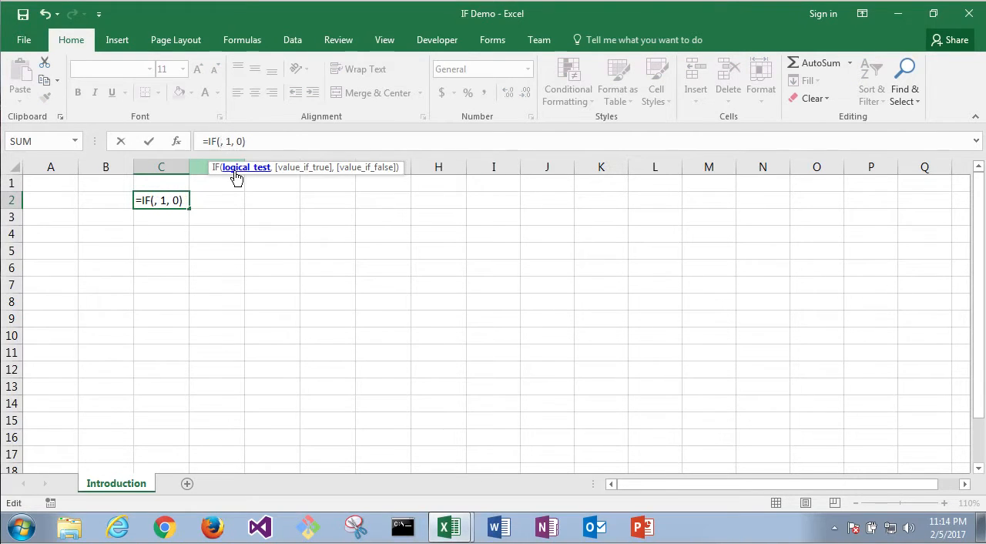
{"action": "type", "text": "\"hi\"="}
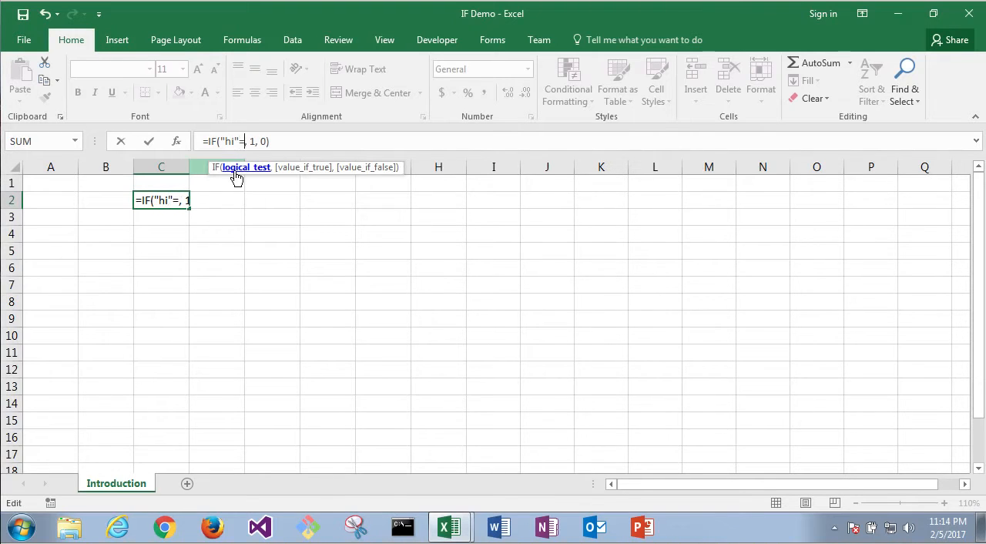
{"action": "type", "text": "\""}
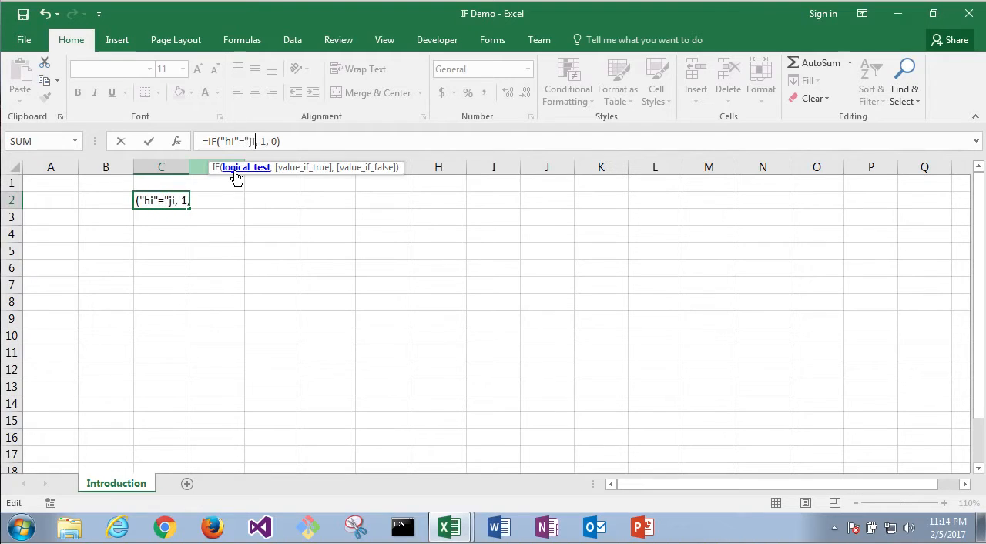
{"action": "type", "text": "hi\""}
Step: Replace the value_if_true argument of the IF formula in C2 with the text "hello"
{"action": "left_click", "coordinate": [273, 141]}
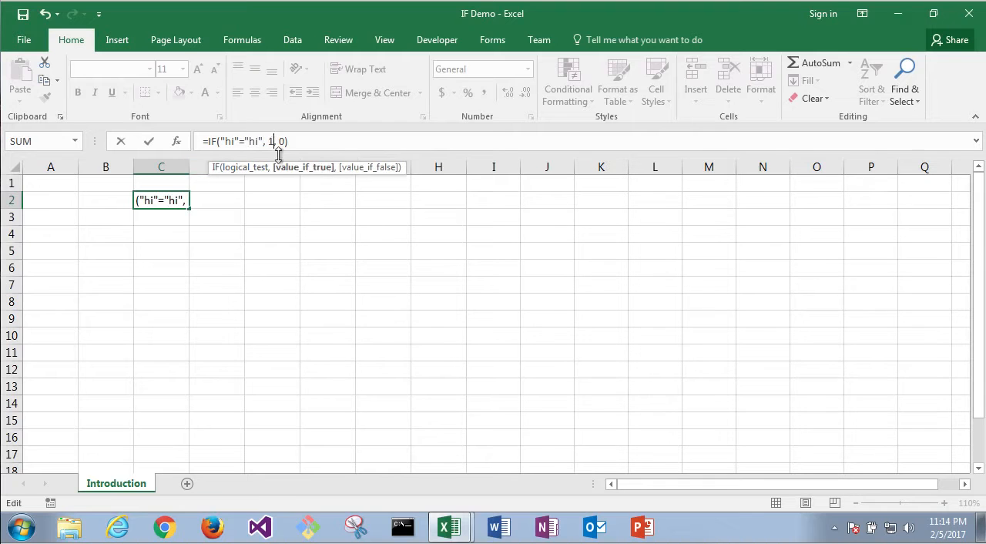
{"action": "key", "text": "BackSpace"}
{"action": "type", "text": "\""}
{"action": "type", "text": "hello\""}
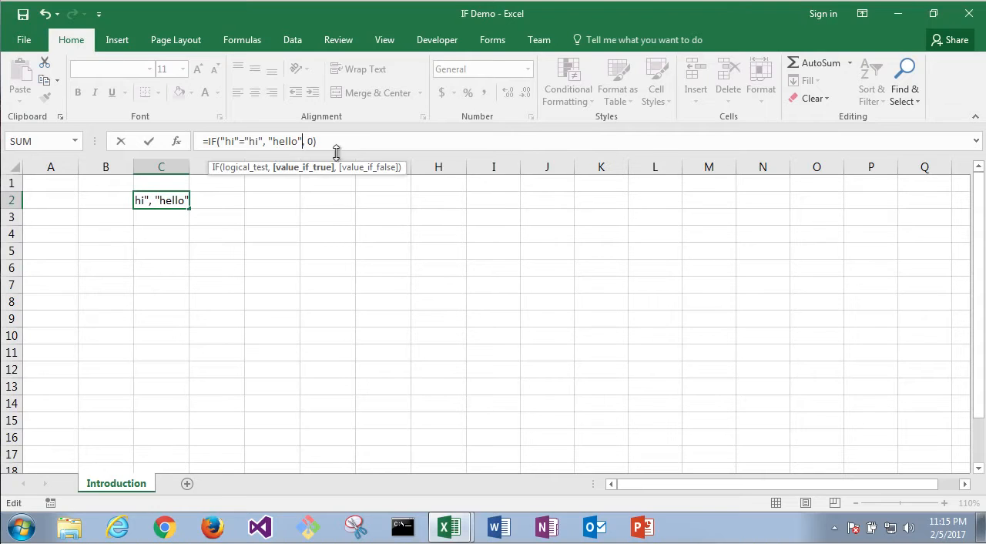
Step: Replace the value_if_false argument of the IF formula in C2 with the text "bye" and enter the formula
{"action": "left_click", "coordinate": [314, 144]}
{"action": "key", "text": "BackSpace"}
{"action": "type", "text": "\"bye"}
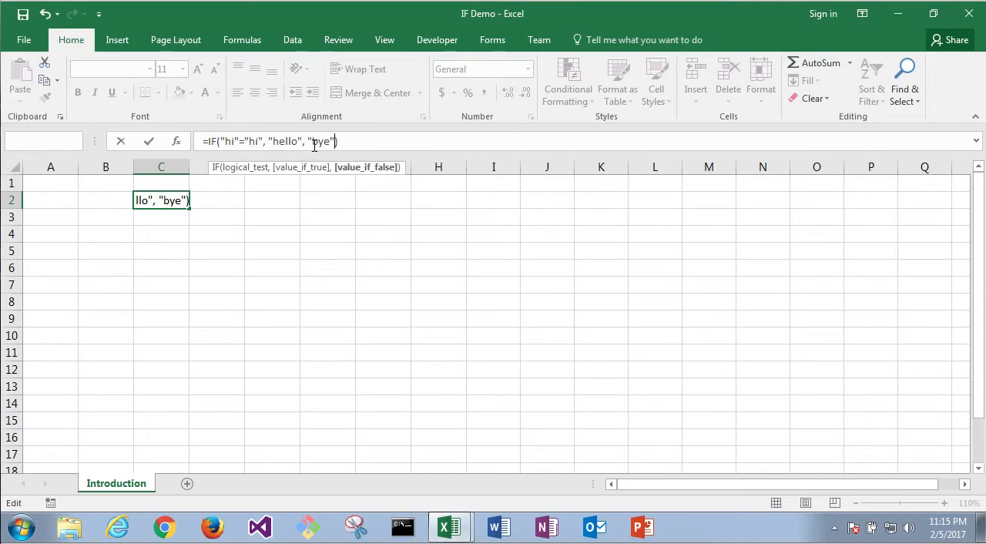
{"action": "key", "text": "Return"}
Step: Change the second text in the logical test of C2's formula to "hello", giving "hi"="hello"
{"action": "left_click", "coordinate": [156, 200]}
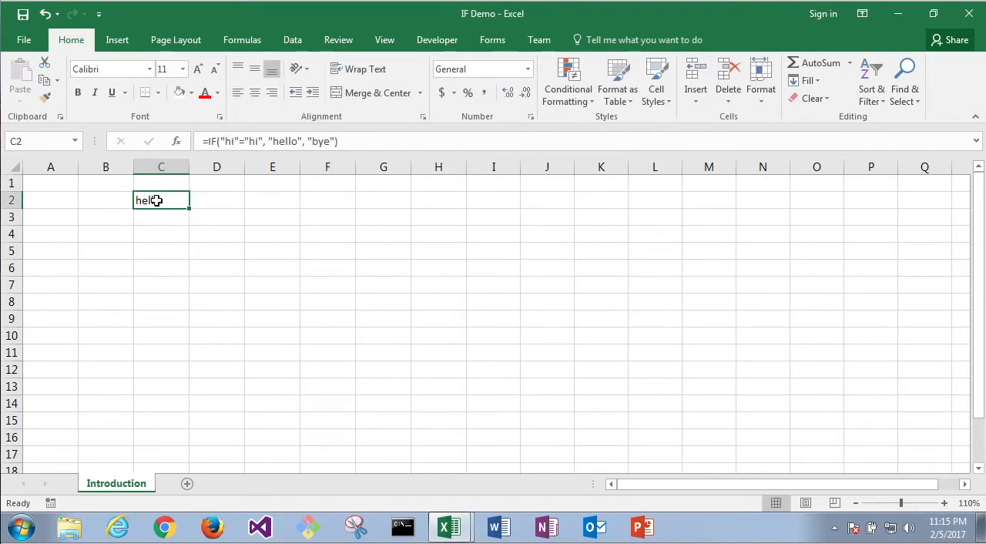
{"action": "left_click", "coordinate": [292, 140]}
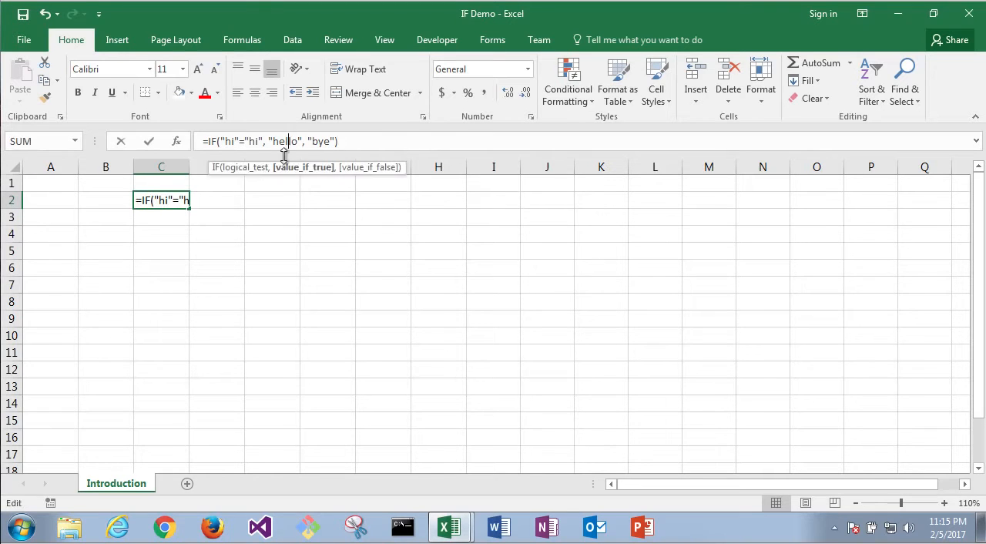
{"action": "left_click", "coordinate": [393, 142]}
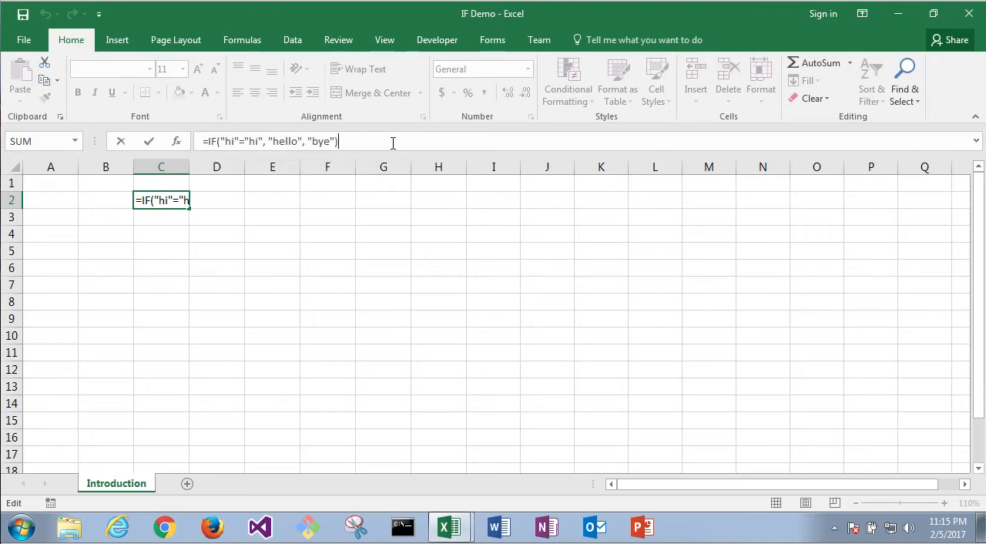
{"action": "left_click", "coordinate": [260, 142]}
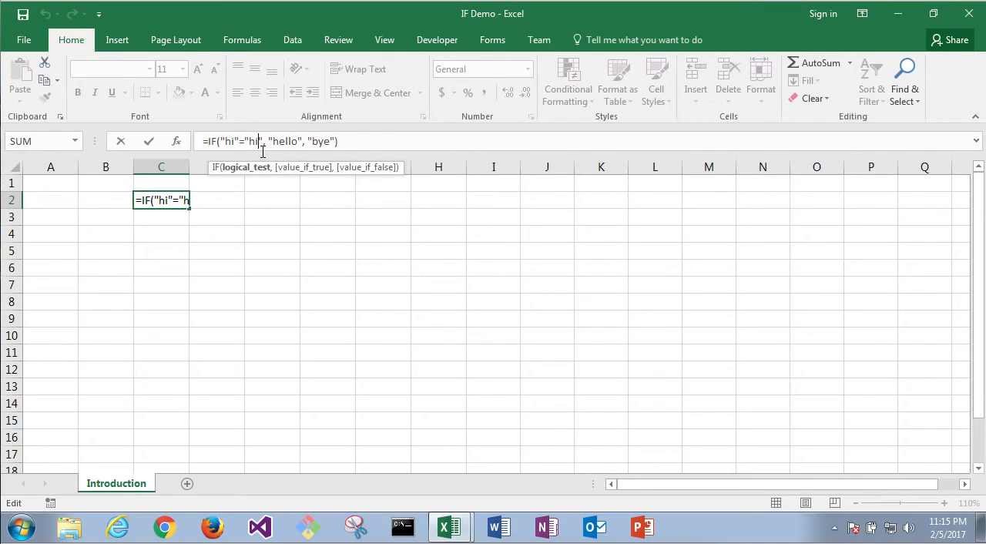
{"action": "key", "text": "BackSpace"}
{"action": "key", "text": "BackSpace"}
{"action": "type", "text": "hello"}
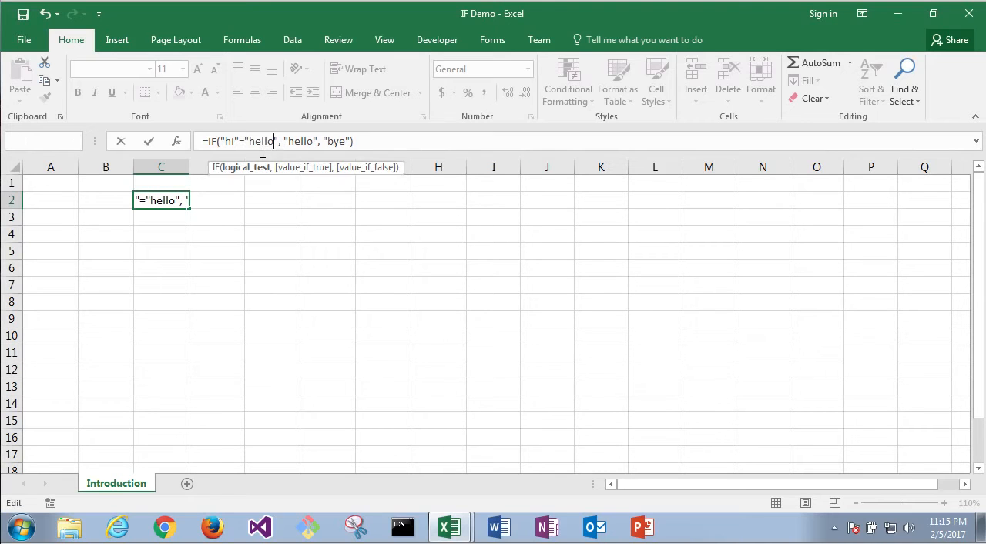
{"action": "key", "text": "Return"}
{"action": "left_click", "coordinate": [166, 203]}
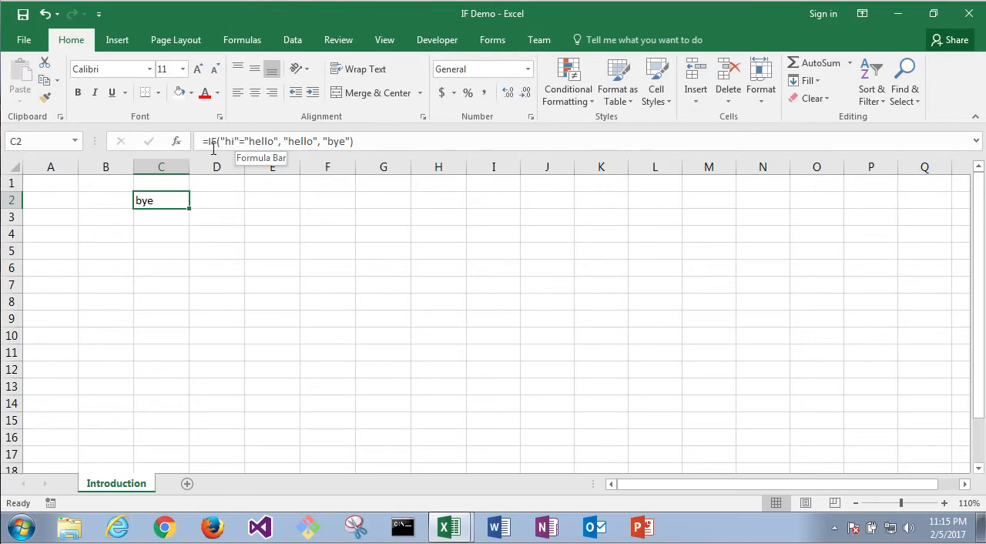
Step: Enter the text hi in both cells A2 and B2
{"action": "left_click", "coordinate": [93, 208]}
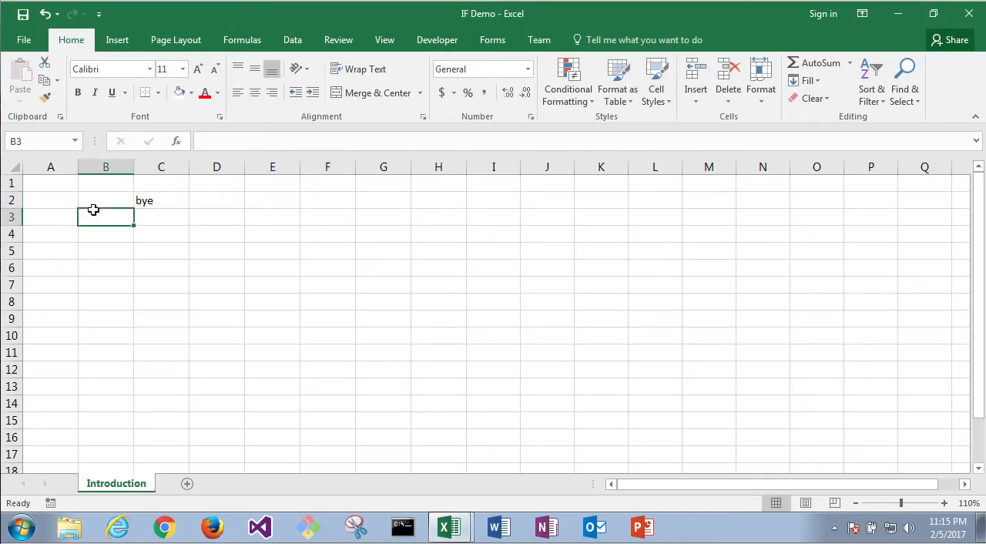
{"action": "left_click", "coordinate": [54, 202]}
{"action": "type", "text": "hi"}
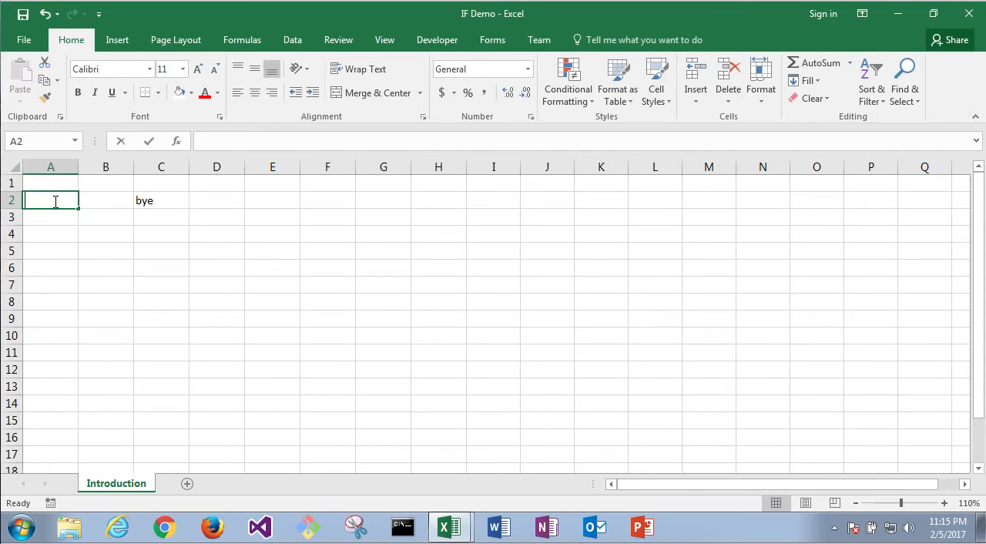
{"action": "key", "text": "Tab"}
{"action": "type", "text": "hi"}
{"action": "key", "text": "Tab"}
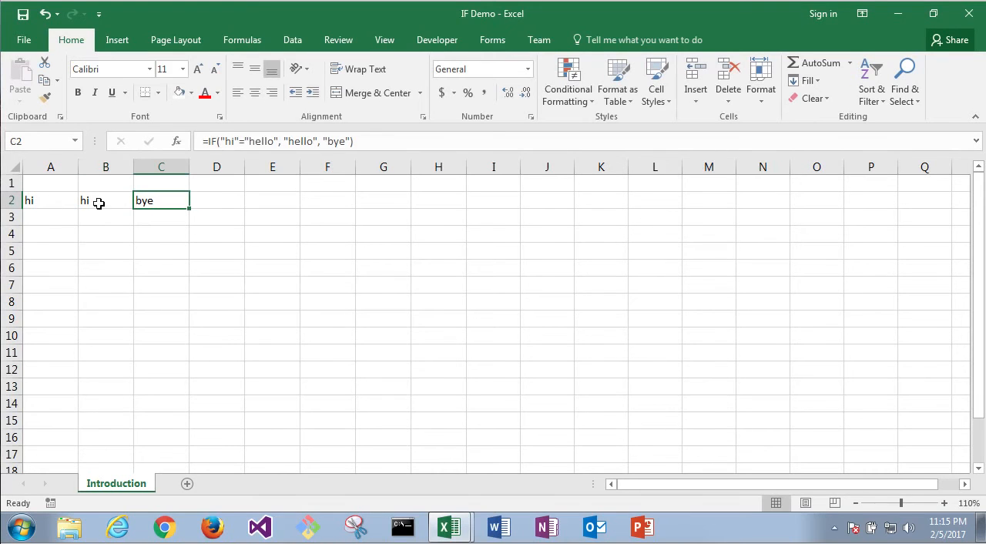
Step: Replace both texts in the logical test of C2's IF formula with cell references, giving A2=B2, and enter the formula
{"action": "left_click_drag", "start_coordinate": [221, 142], "coordinate": [240, 142]}
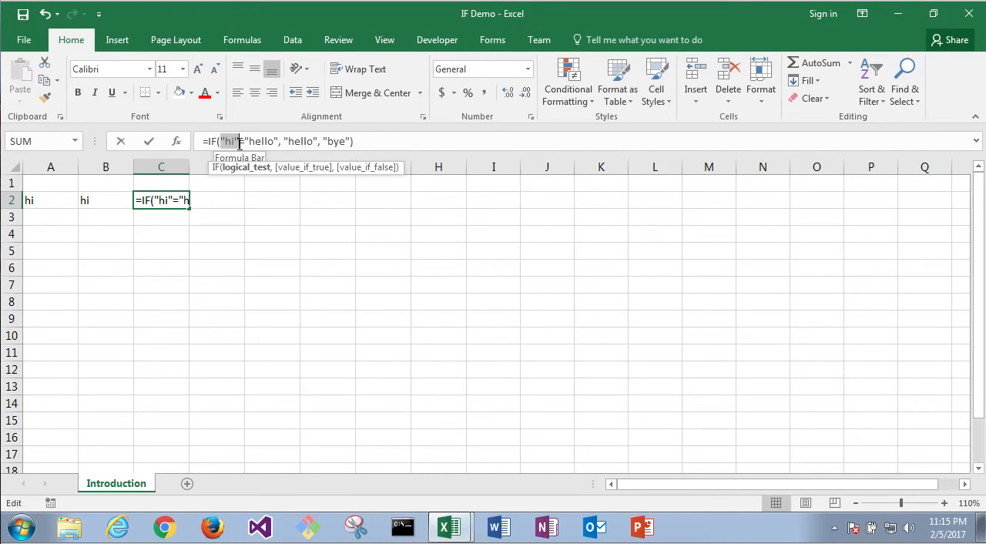
{"action": "left_click", "coordinate": [54, 207]}
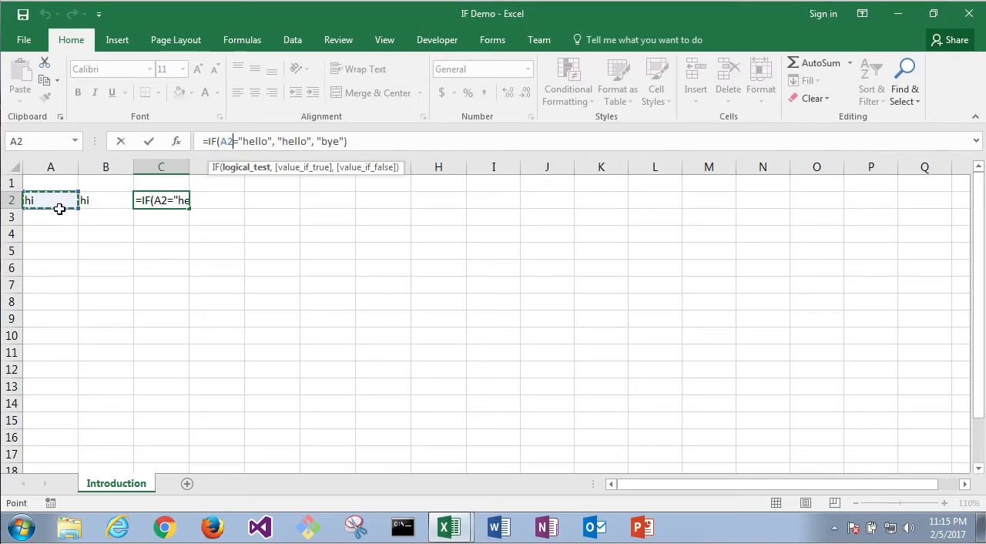
{"action": "left_click_drag", "start_coordinate": [59, 208], "coordinate": [60, 220]}
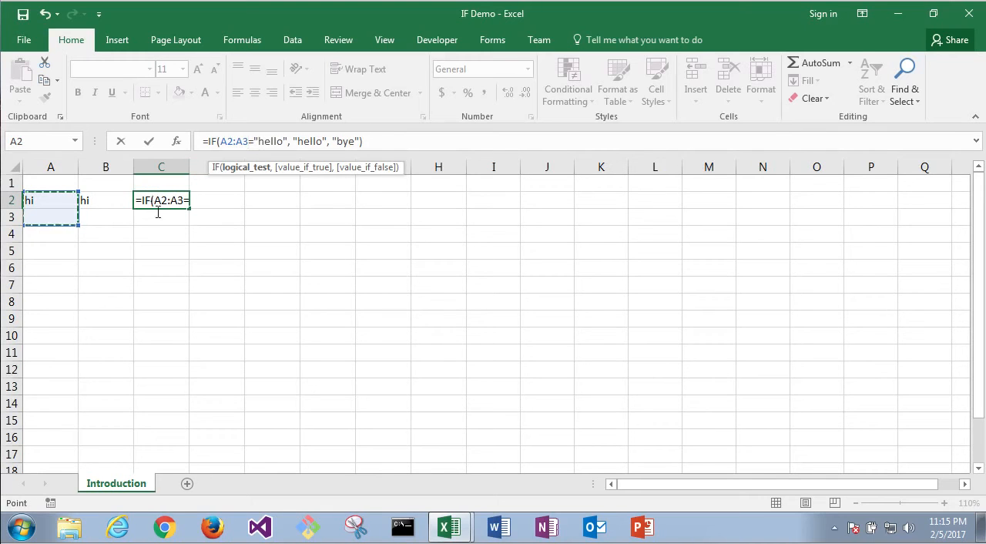
{"action": "left_click_drag", "start_coordinate": [78, 218], "coordinate": [77, 202]}
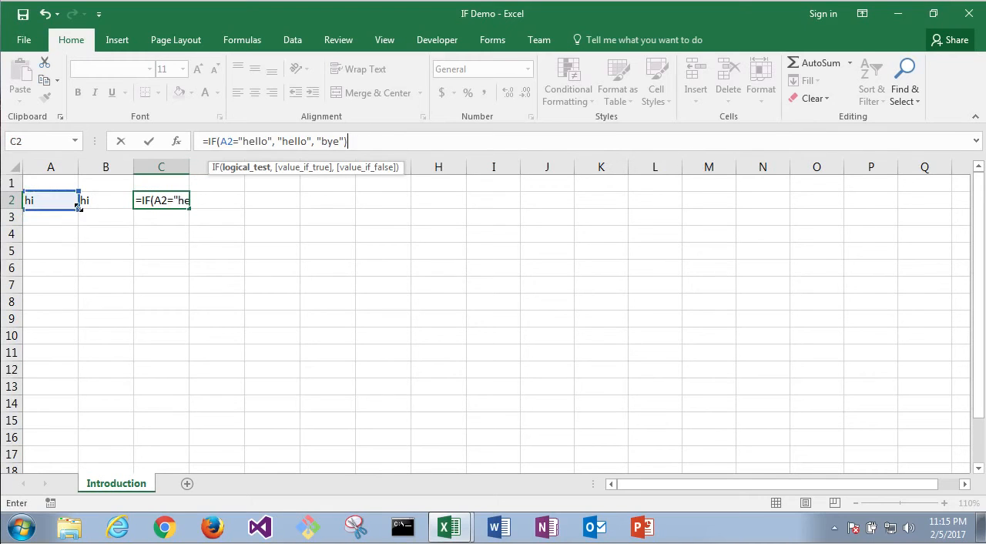
{"action": "double_click", "coordinate": [260, 140]}
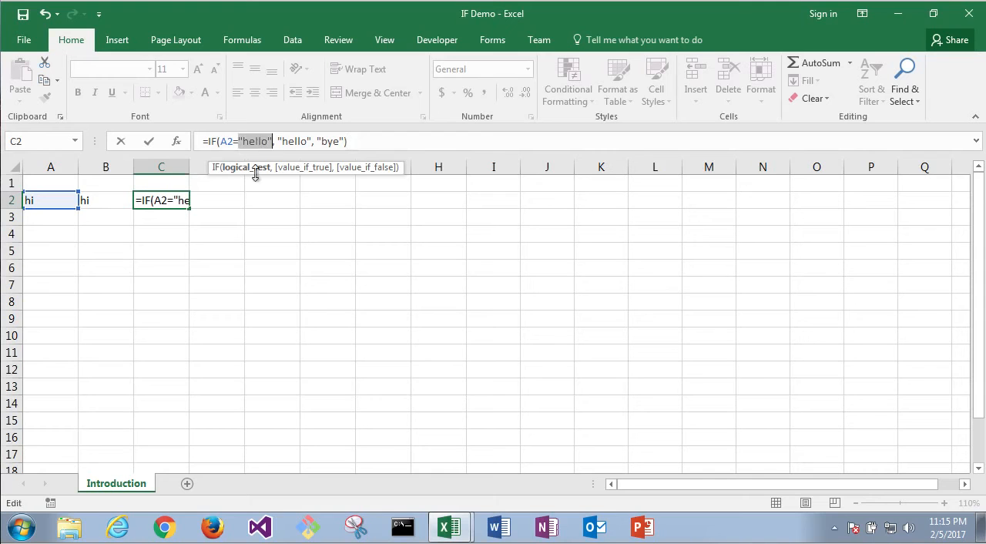
{"action": "left_click", "coordinate": [107, 200]}
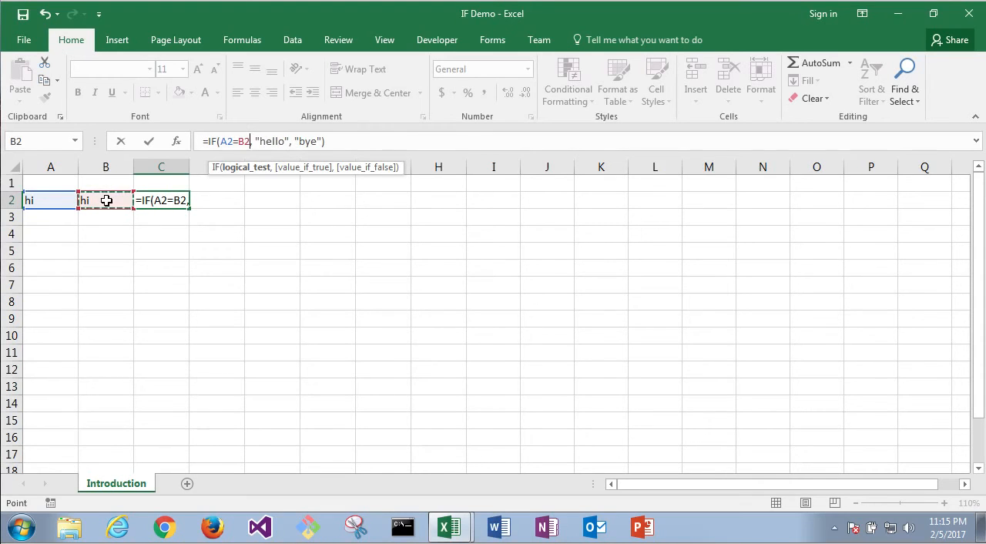
{"action": "key", "text": "Return"}
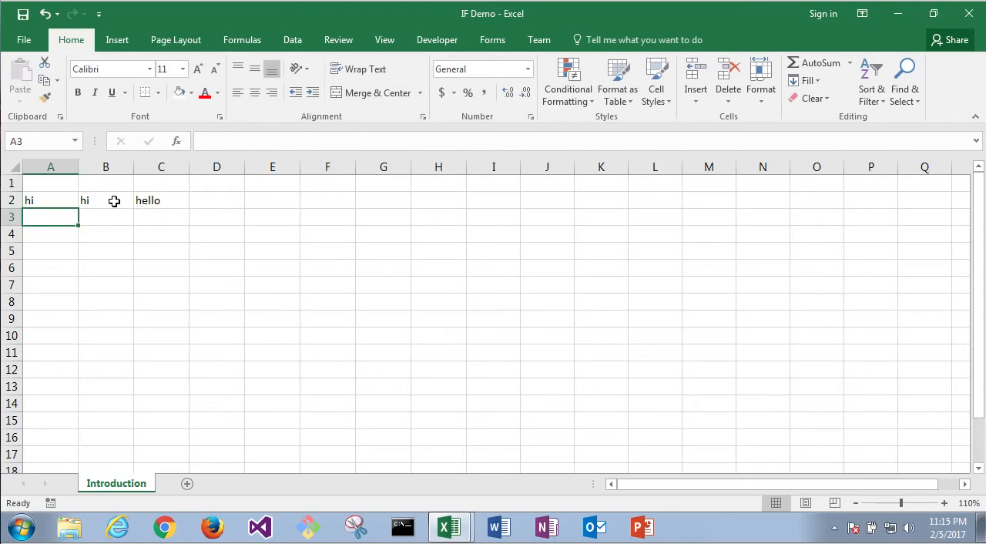
Step: Review the compared cells A2 and B2 and the IF formula in C2
{"action": "left_click", "coordinate": [114, 201]}
{"action": "left_click", "coordinate": [52, 200]}
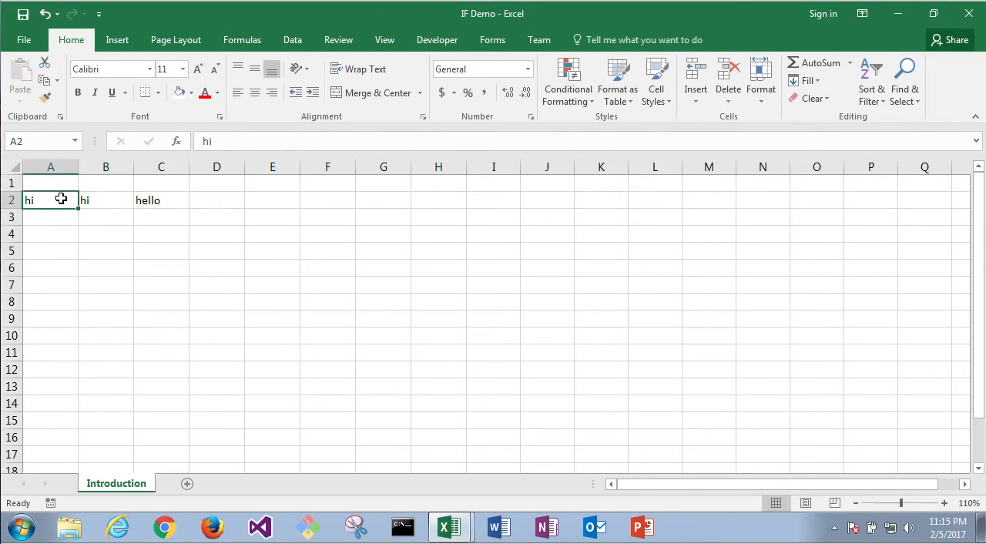
{"action": "left_click", "coordinate": [154, 199]}
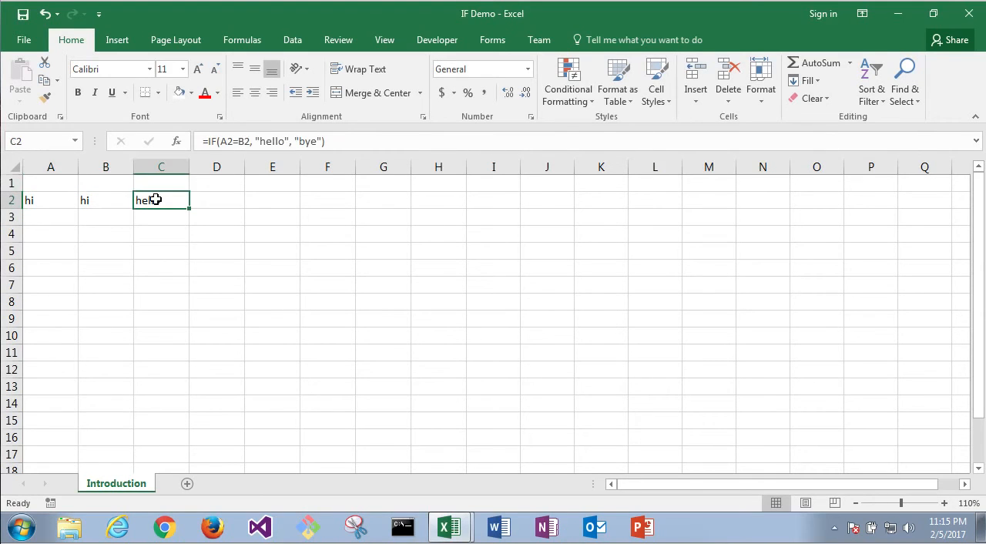
Step: Replace the B2 reference in the logical test of C2's IF formula with the text "hi", giving A2="hi", and enter the formula
{"action": "left_click", "coordinate": [251, 141]}
{"action": "key", "text": "BackSpace"}
{"action": "key", "text": "BackSpace"}
{"action": "type", "text": "\"hi\""}
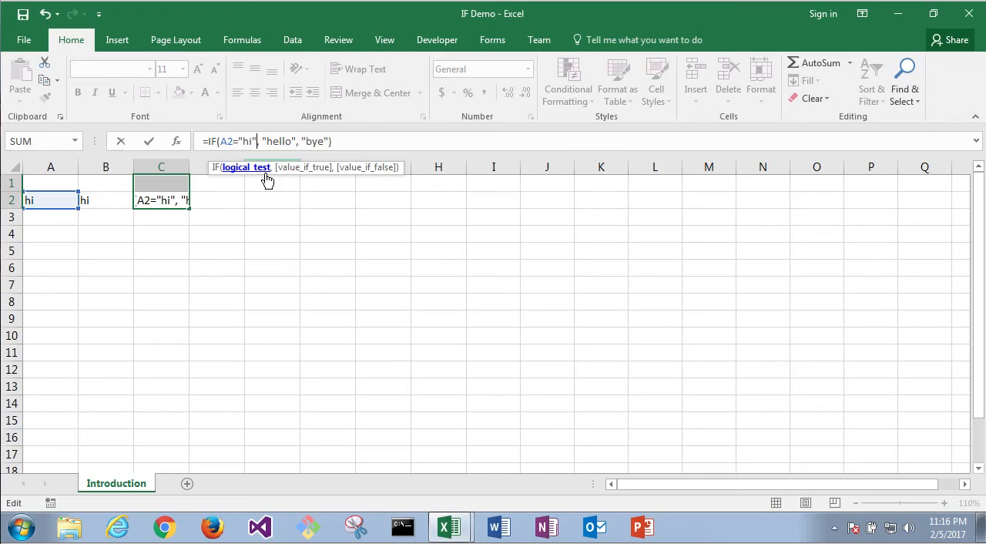
{"action": "left_click", "coordinate": [172, 197]}
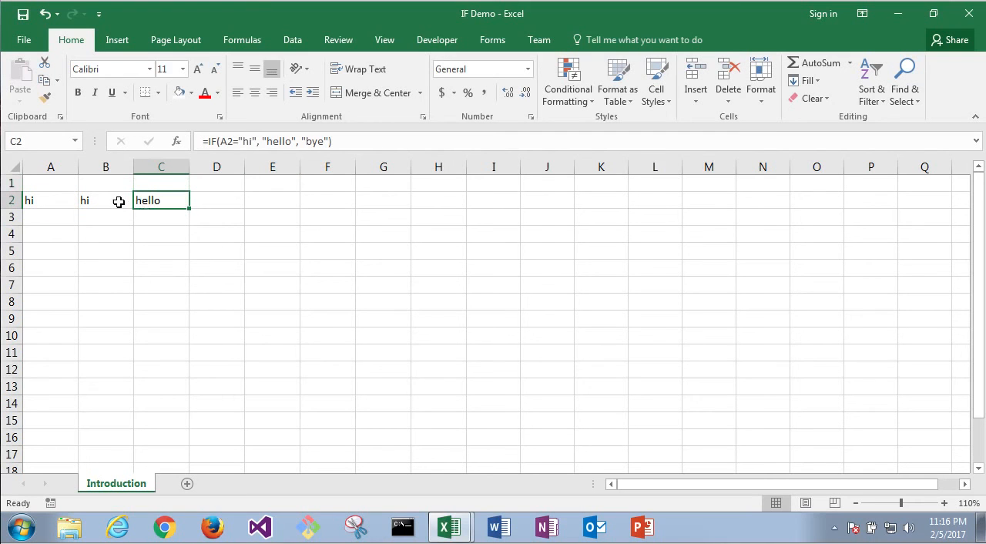
Step: Change the text compared with A2 in C2's IF formula to "high" and enter the formula
{"action": "left_click", "coordinate": [255, 144]}
{"action": "key", "text": "shift+End"}
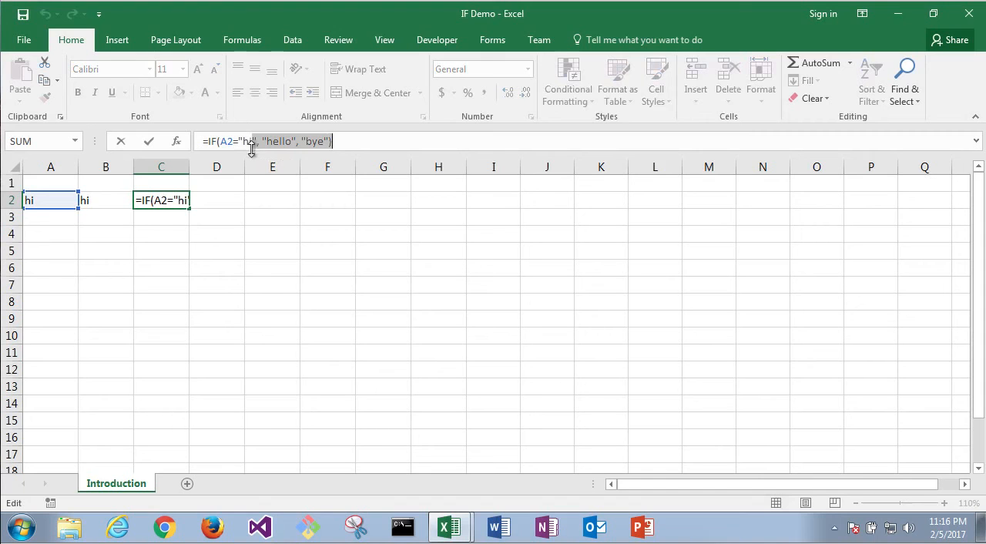
{"action": "left_click_drag", "start_coordinate": [252, 149], "coordinate": [248, 141]}
{"action": "left_click", "coordinate": [255, 144]}
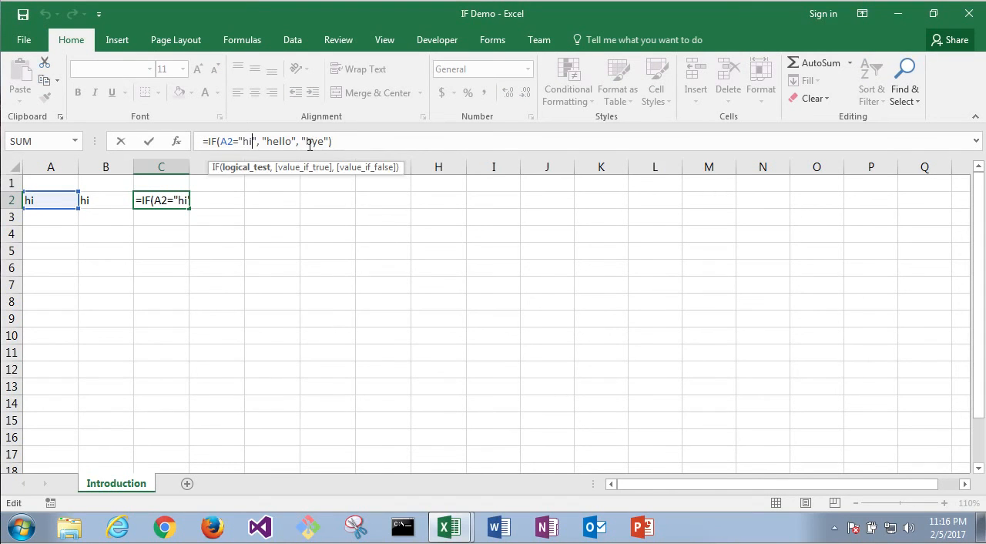
{"action": "type", "text": "gh"}
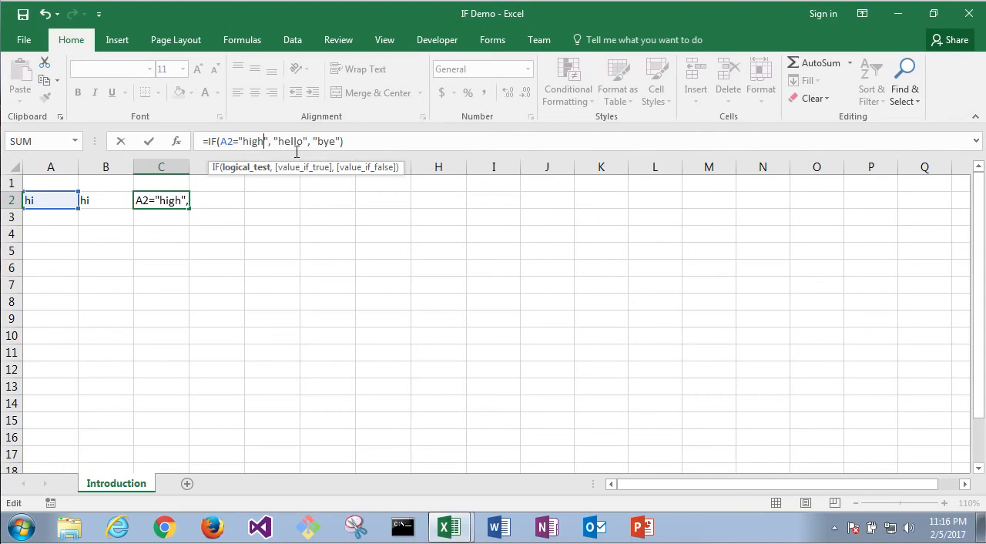
{"action": "key", "text": "Return"}
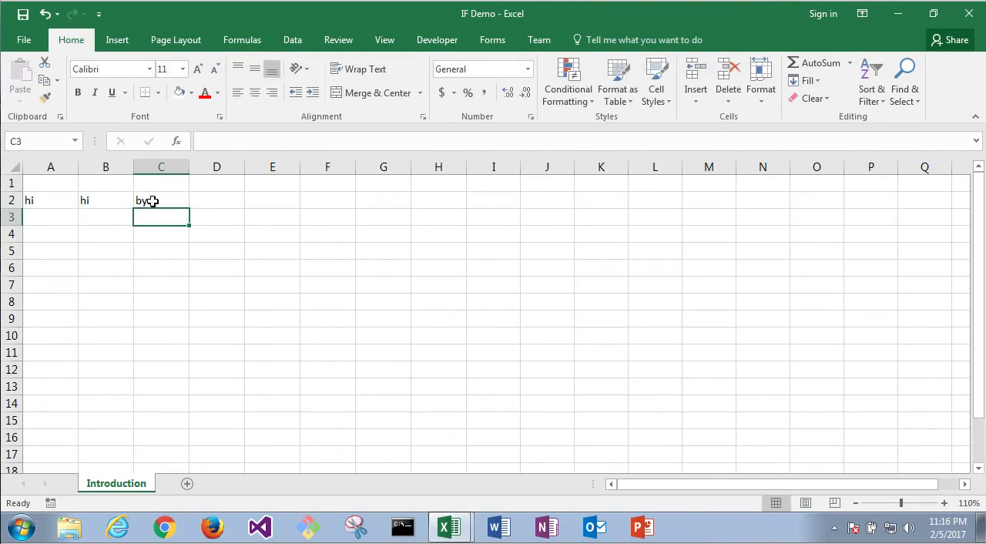